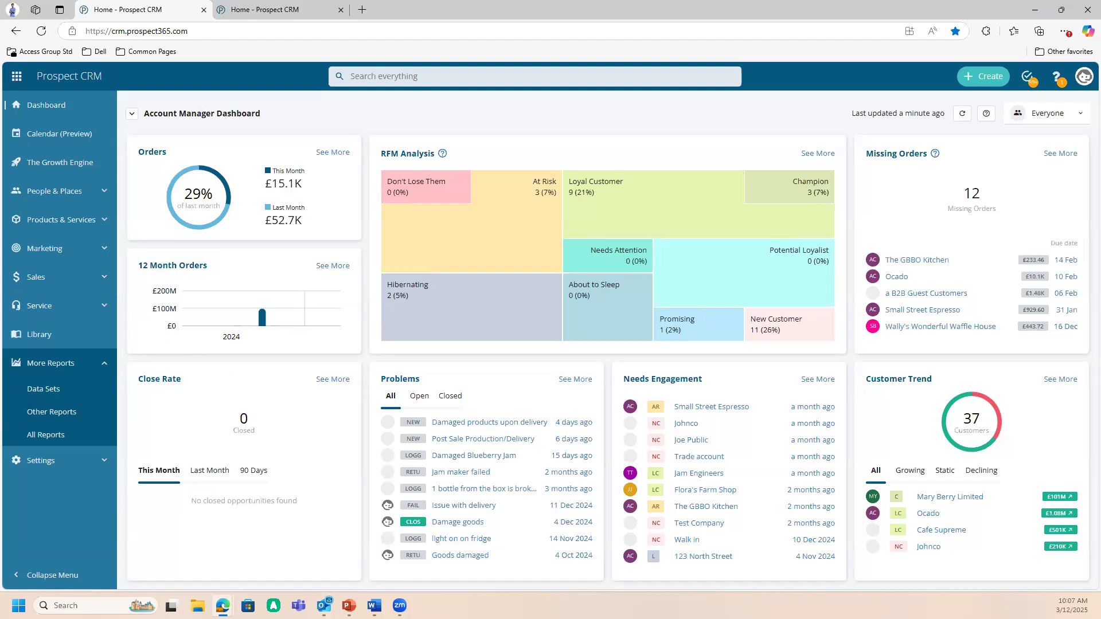
key("alt+Tab")
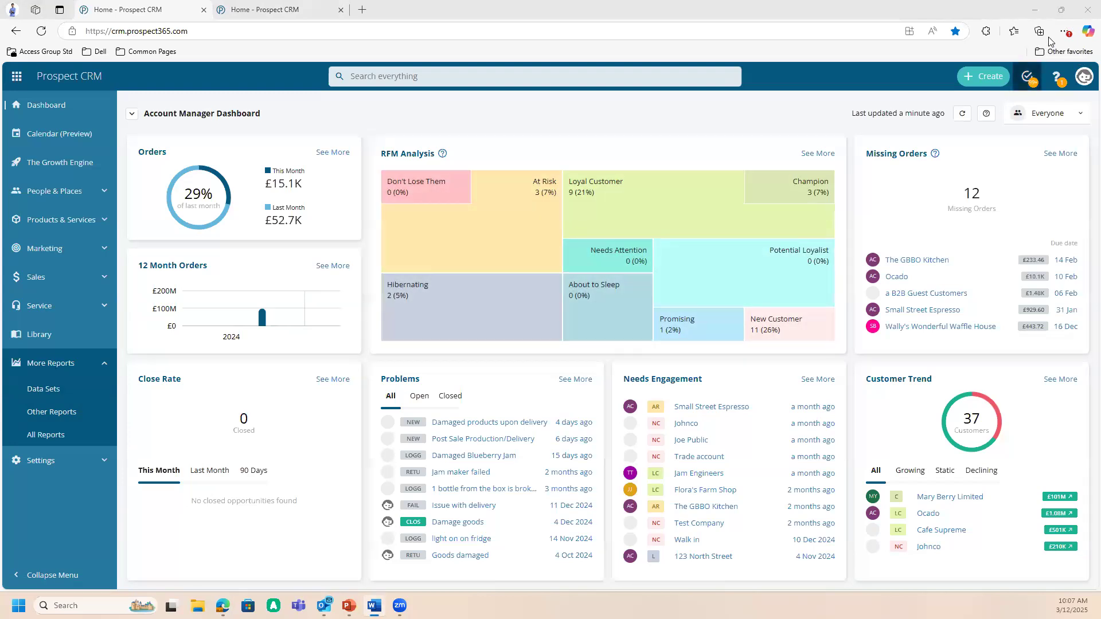
left_click(1062, 10)
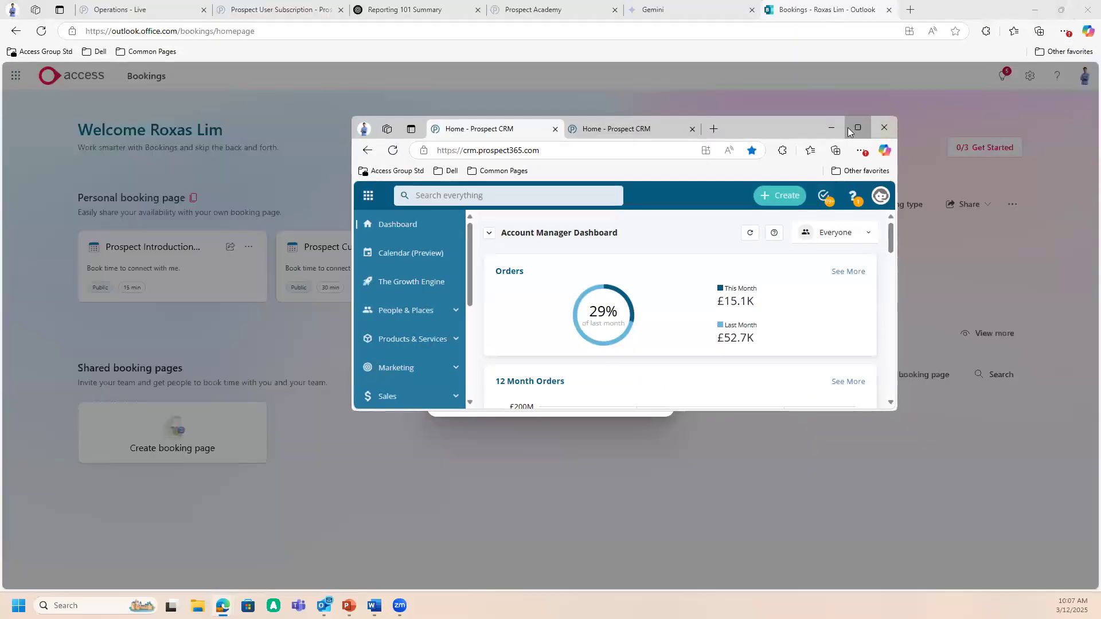
left_click(857, 128)
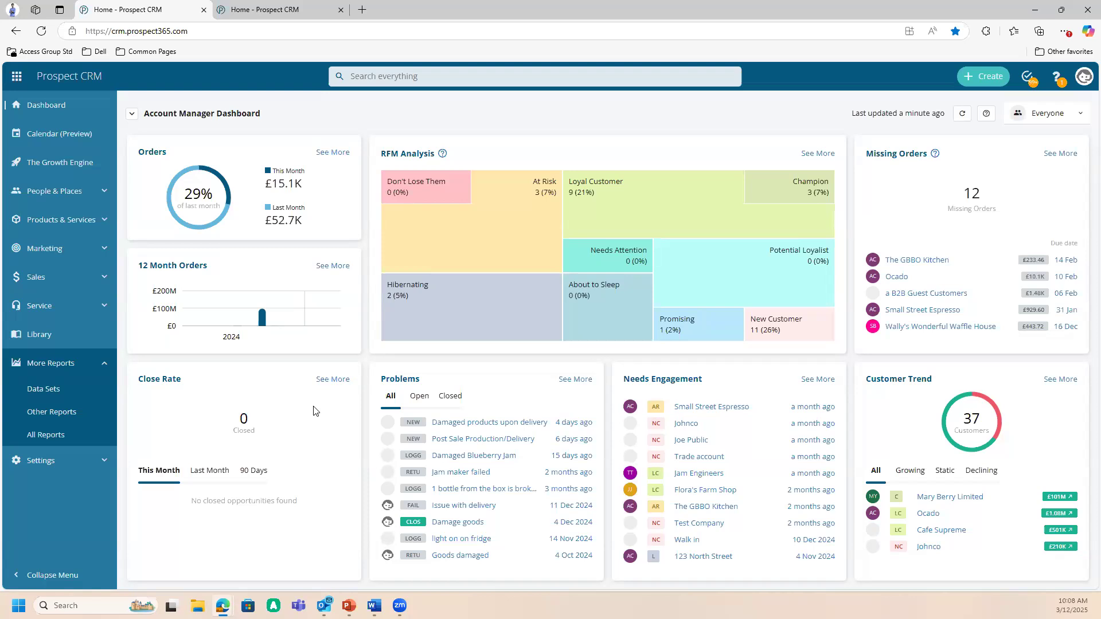
- Start a new report from All Reports based on the Problem entity and proceed to field selection
left_click(89, 443)
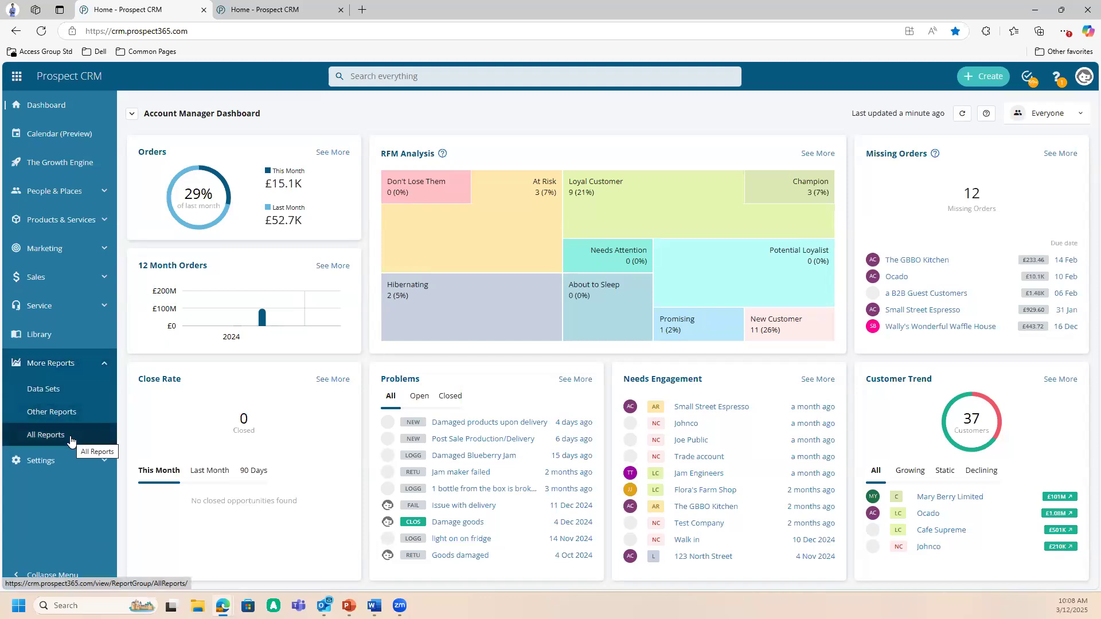
left_click(71, 442)
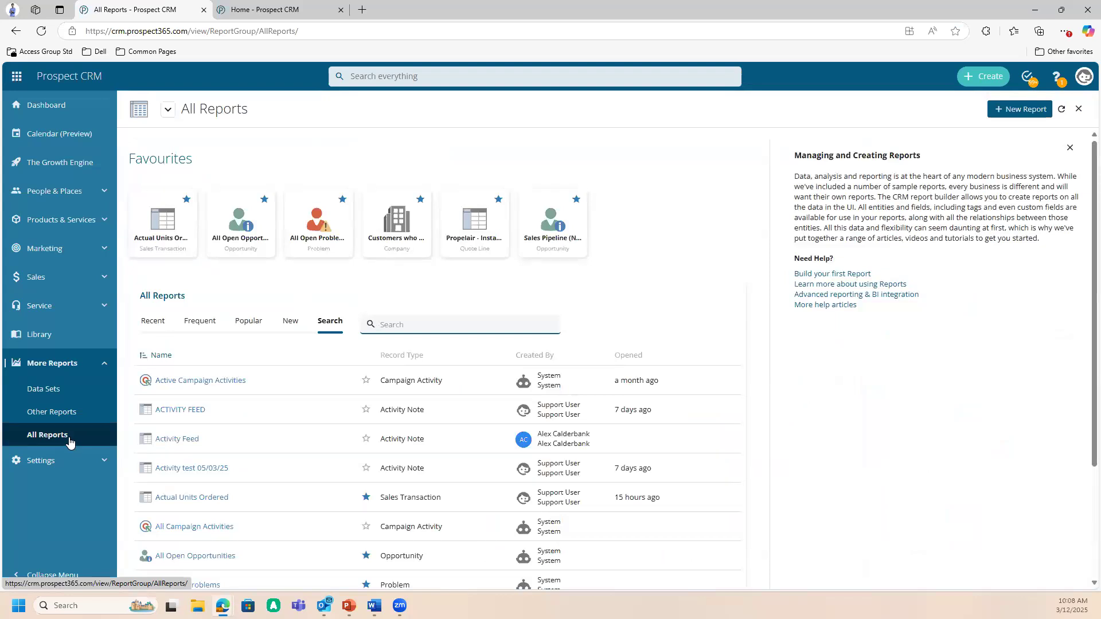
left_click(1021, 115)
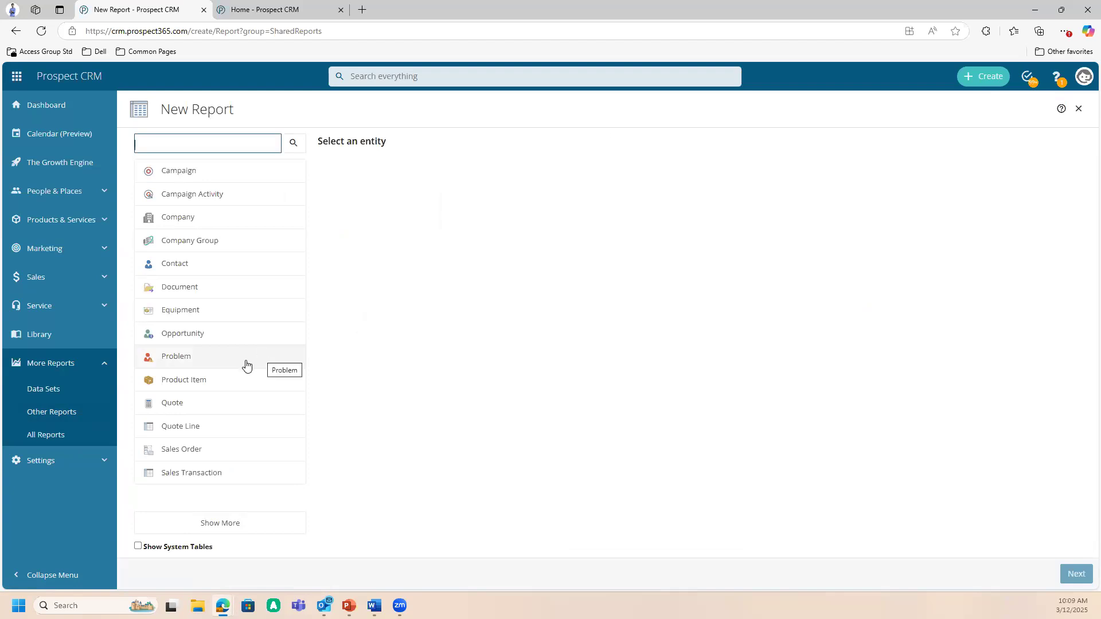
left_click(206, 362)
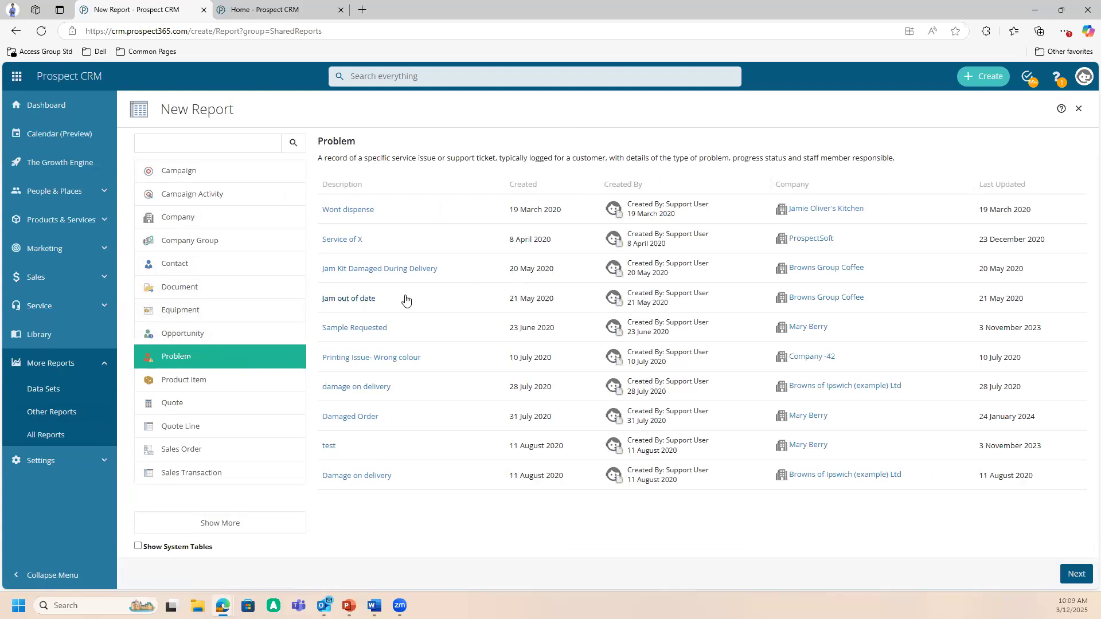
left_click(1079, 580)
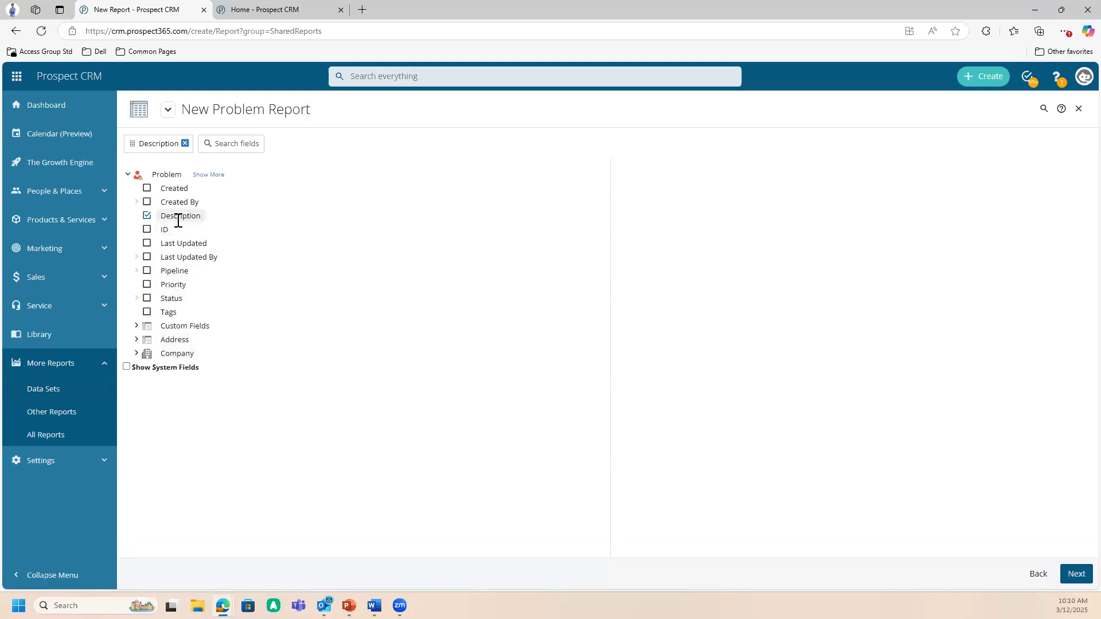
- Show all Problem fields and add Status, Type 1 and Created By to the report
left_click(208, 175)
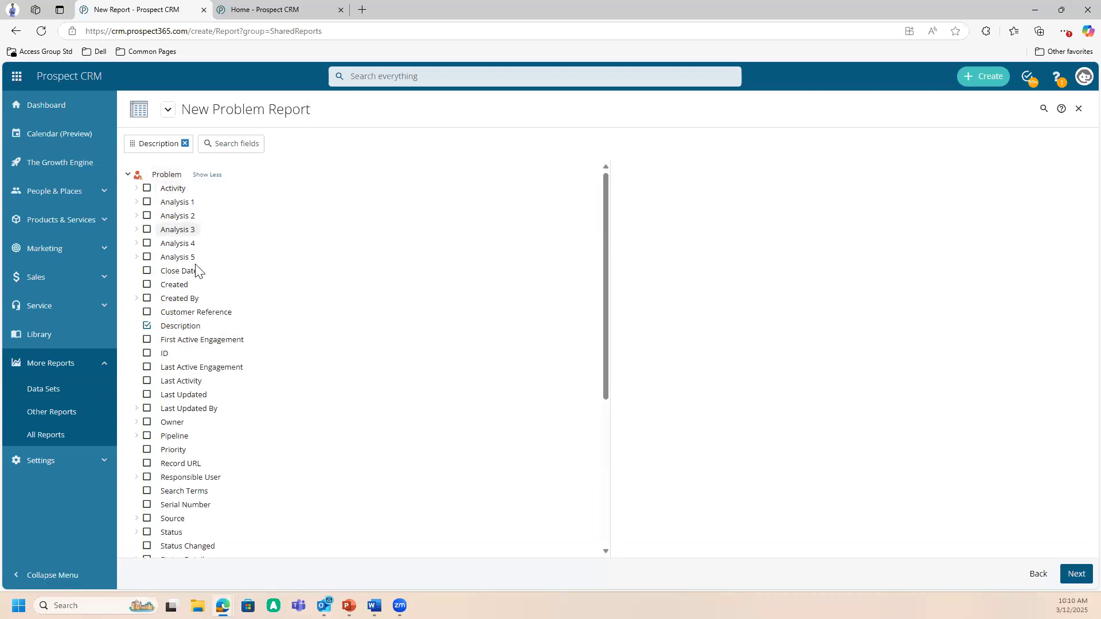
scroll(147, 434, "down", 2)
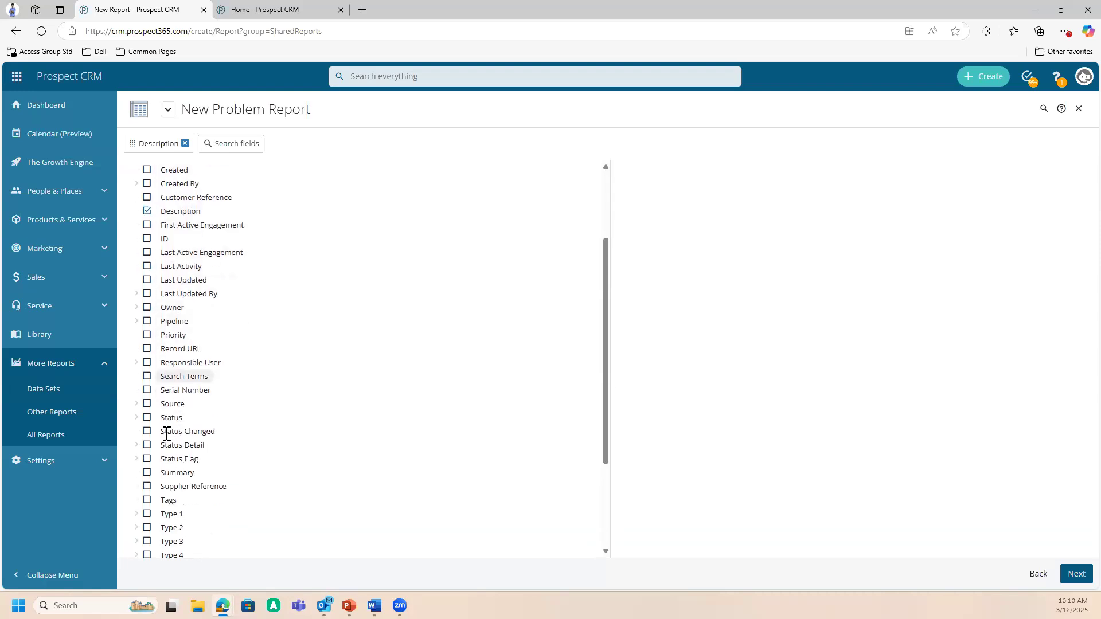
left_click(146, 418)
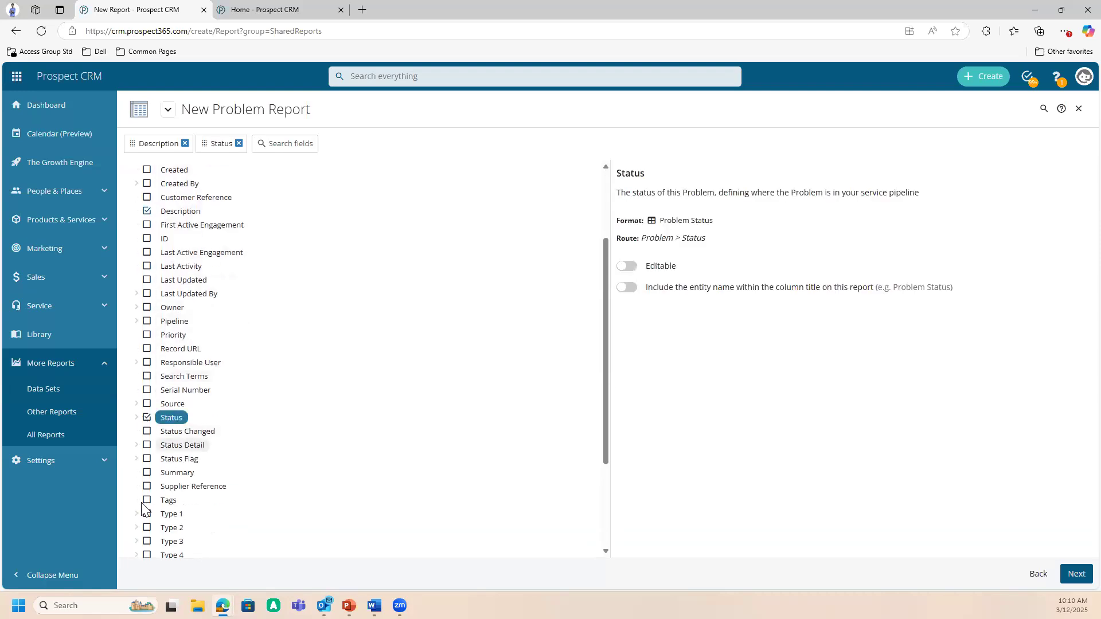
left_click(148, 514)
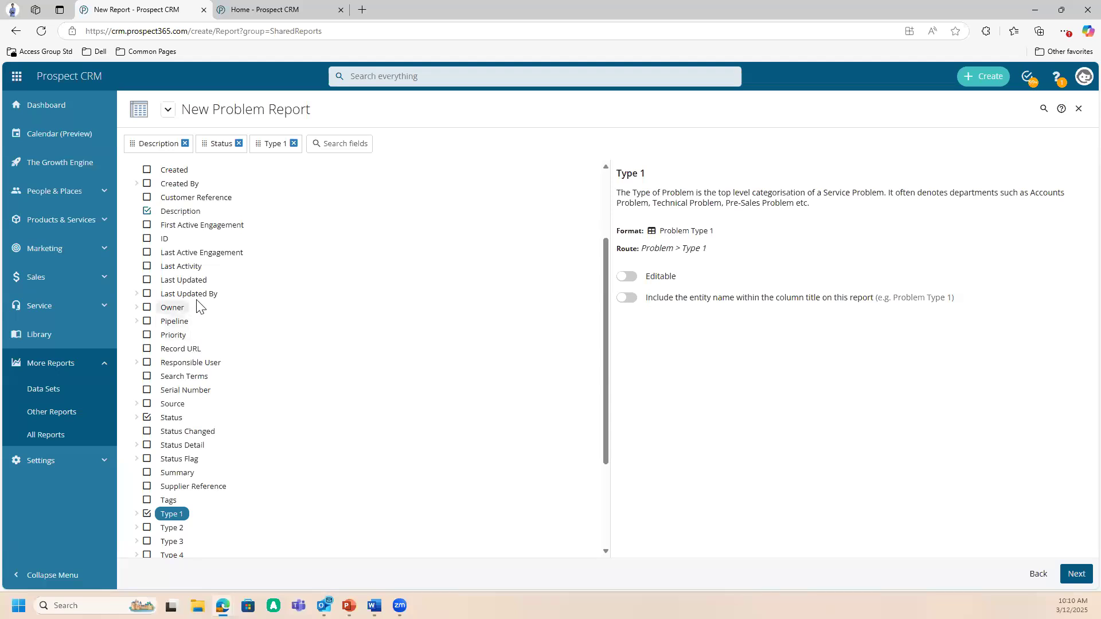
scroll(197, 304, "up", 1)
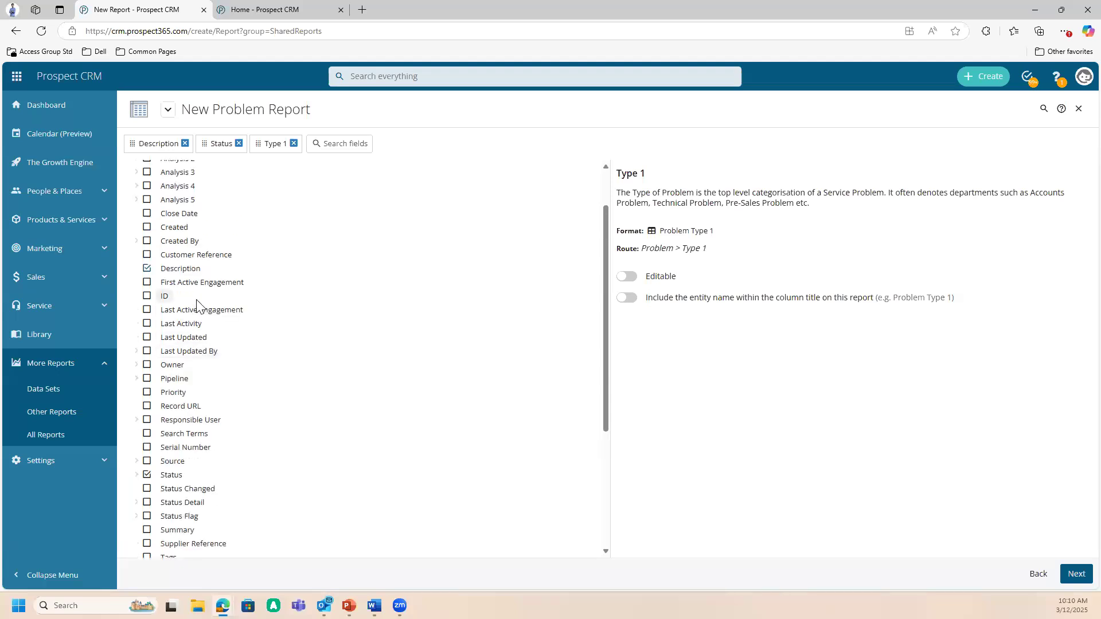
scroll(197, 307, "up", 1)
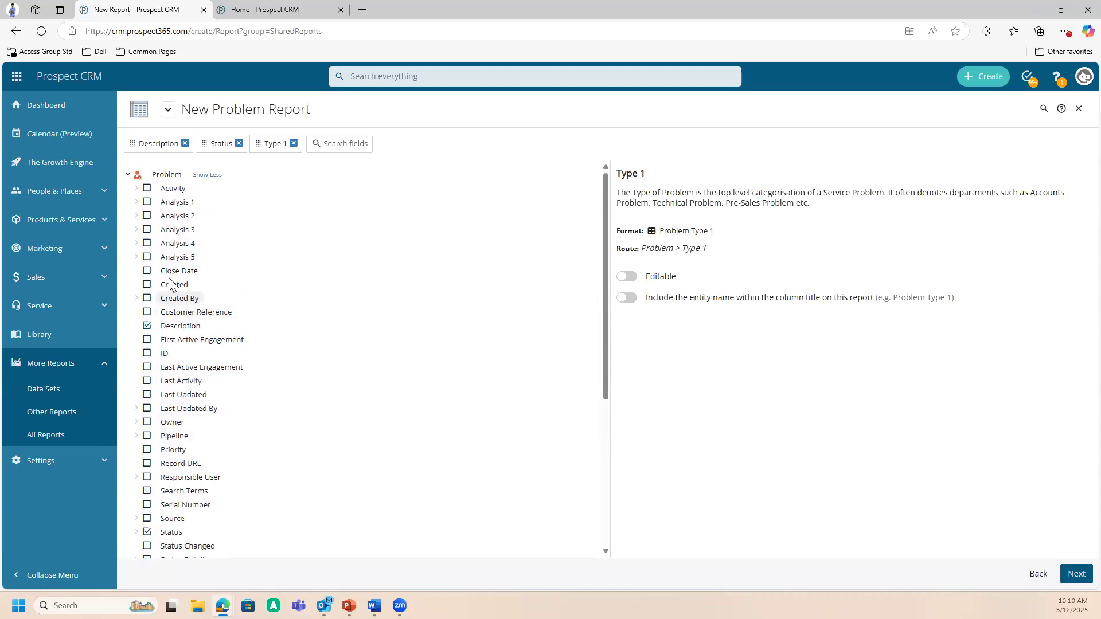
left_click(147, 299)
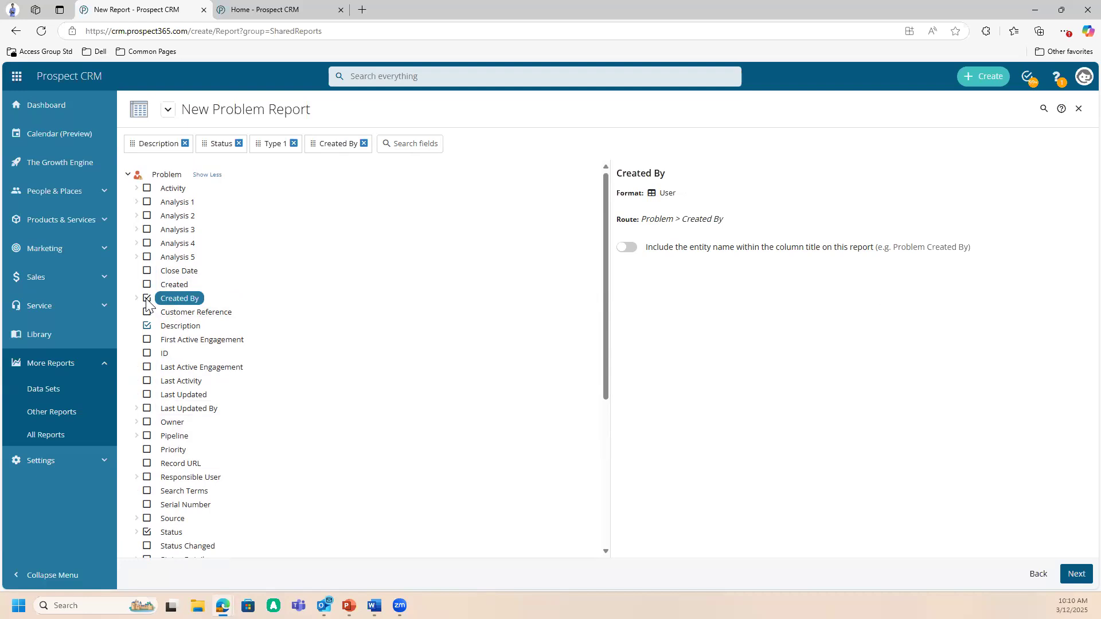
- Expand the Company entity under Problem and add its Name field to the report
scroll(216, 361, "down", 3)
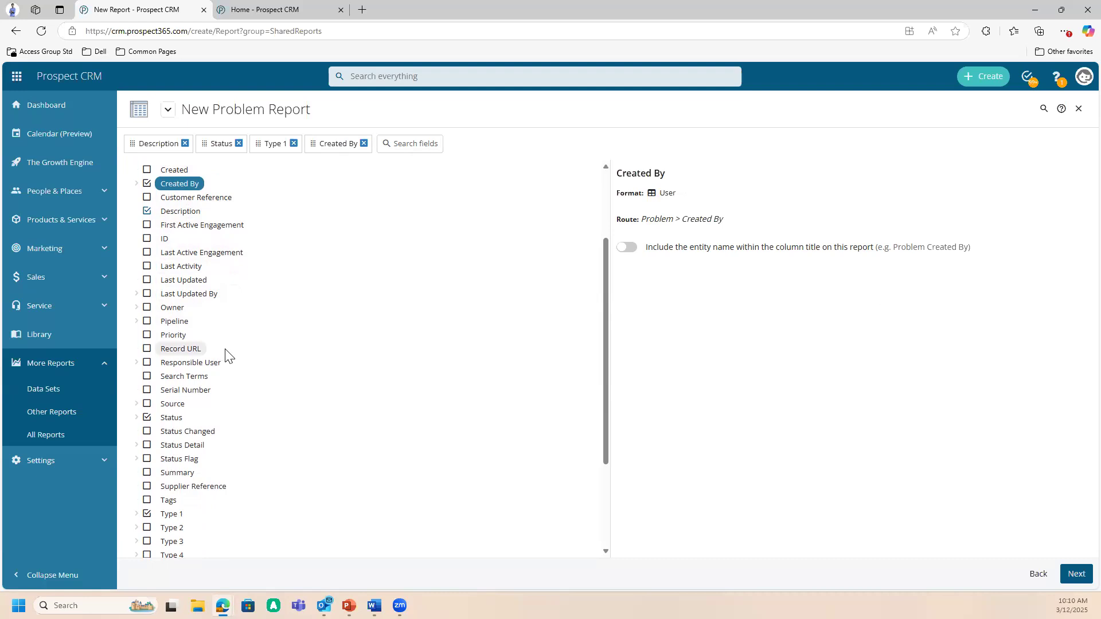
scroll(229, 354, "down", 2)
scroll(227, 361, "down", 3)
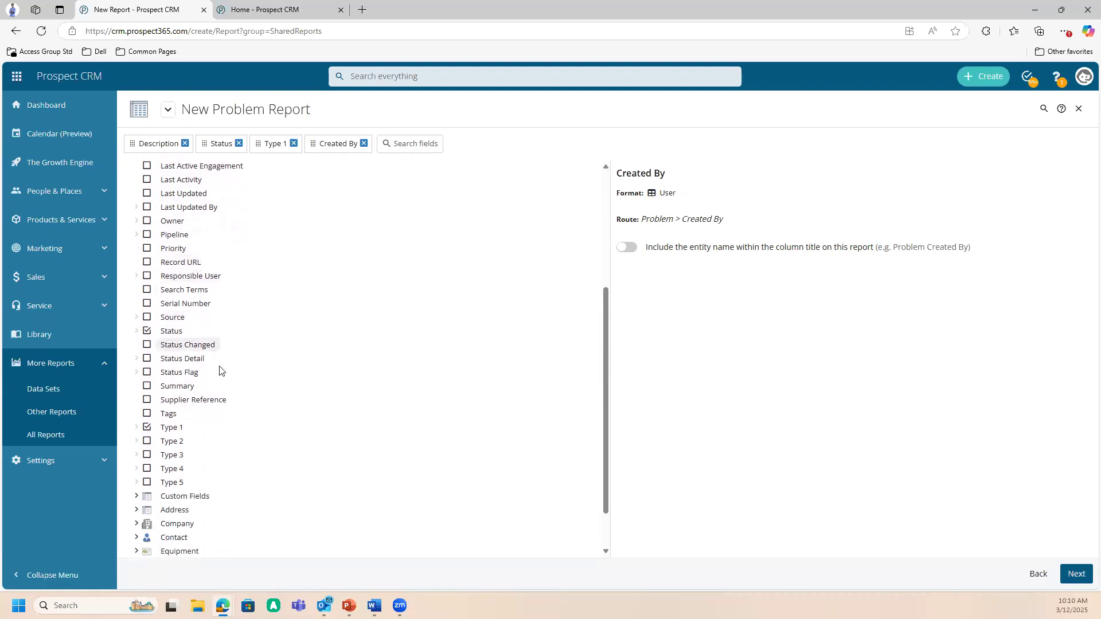
left_click(171, 470)
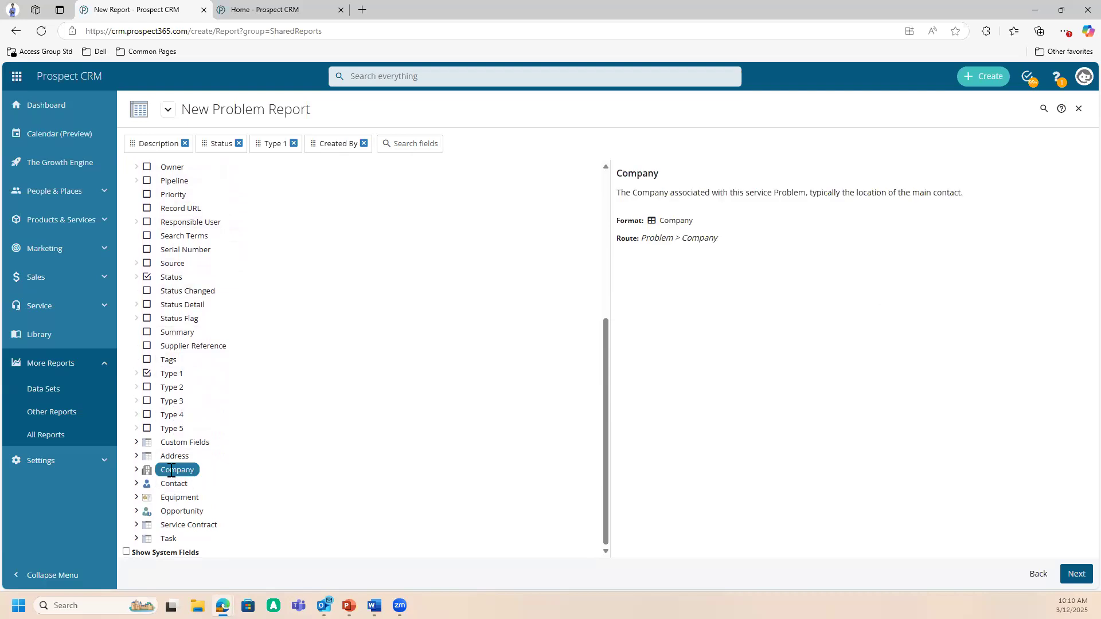
left_click(137, 470)
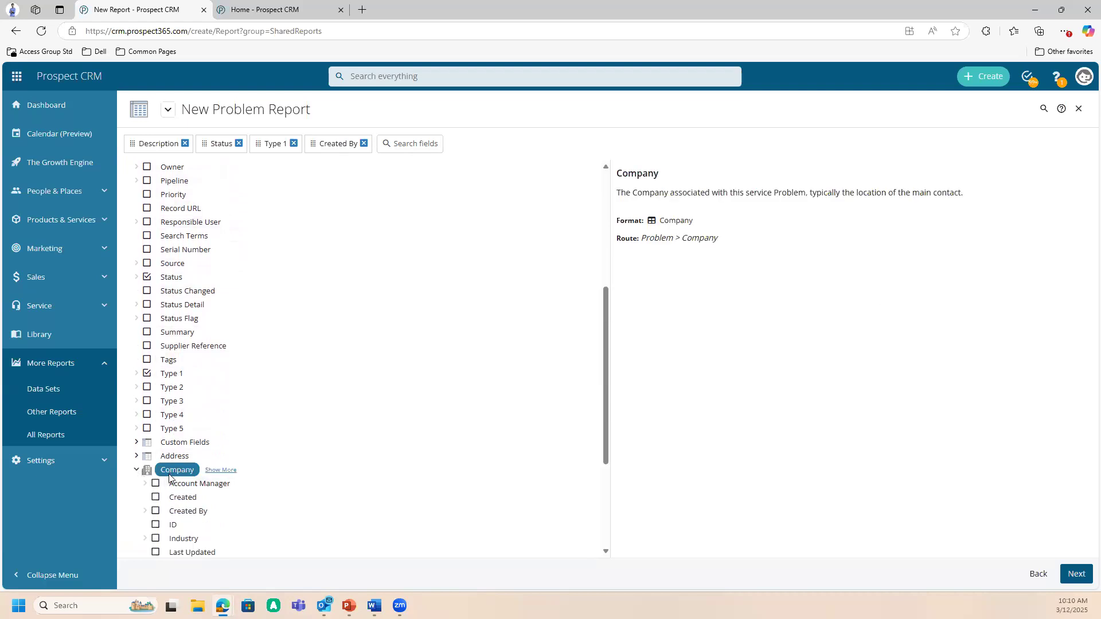
scroll(170, 480, "down", 2)
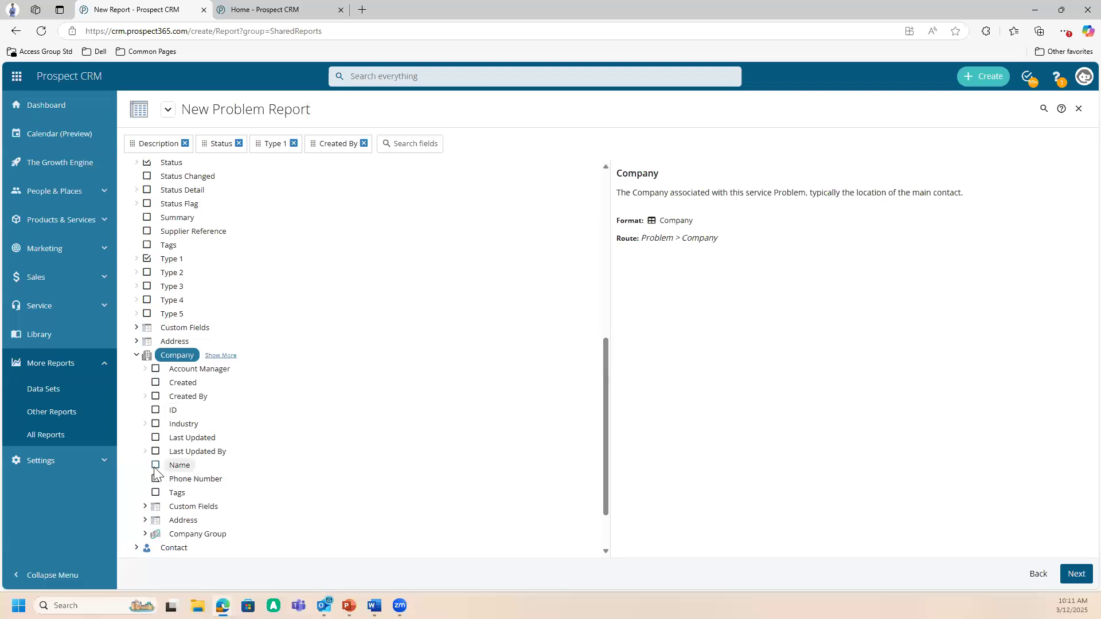
left_click(155, 466)
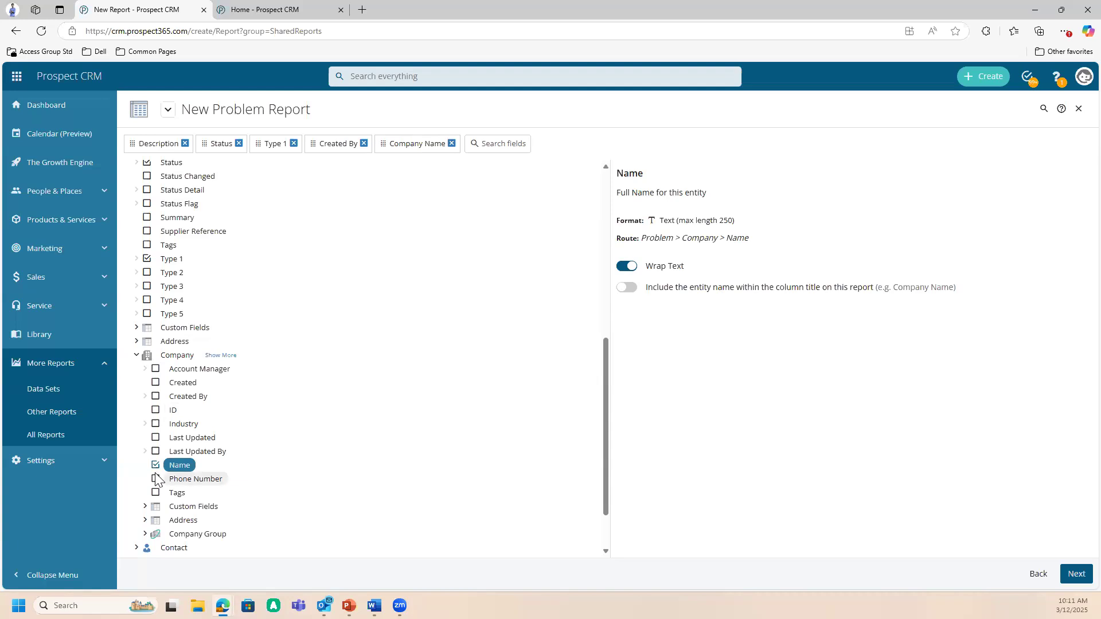
- Expand the Contact entity under Problem and add its Name field to the report
scroll(141, 496, "down", 1)
left_click(137, 484)
scroll(164, 487, "down", 2)
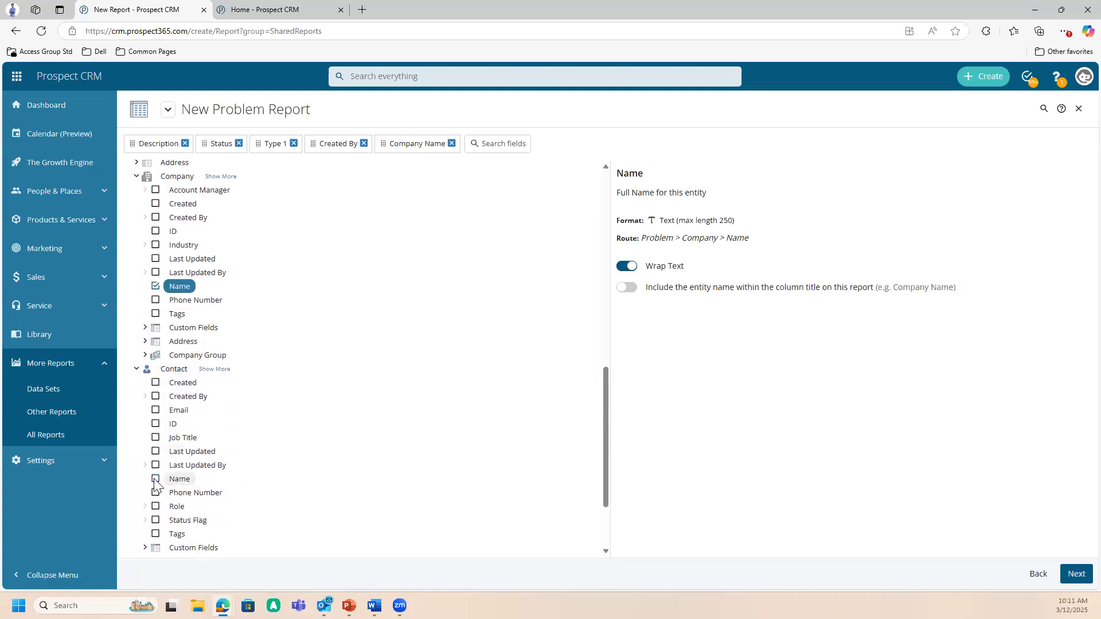
left_click(156, 479)
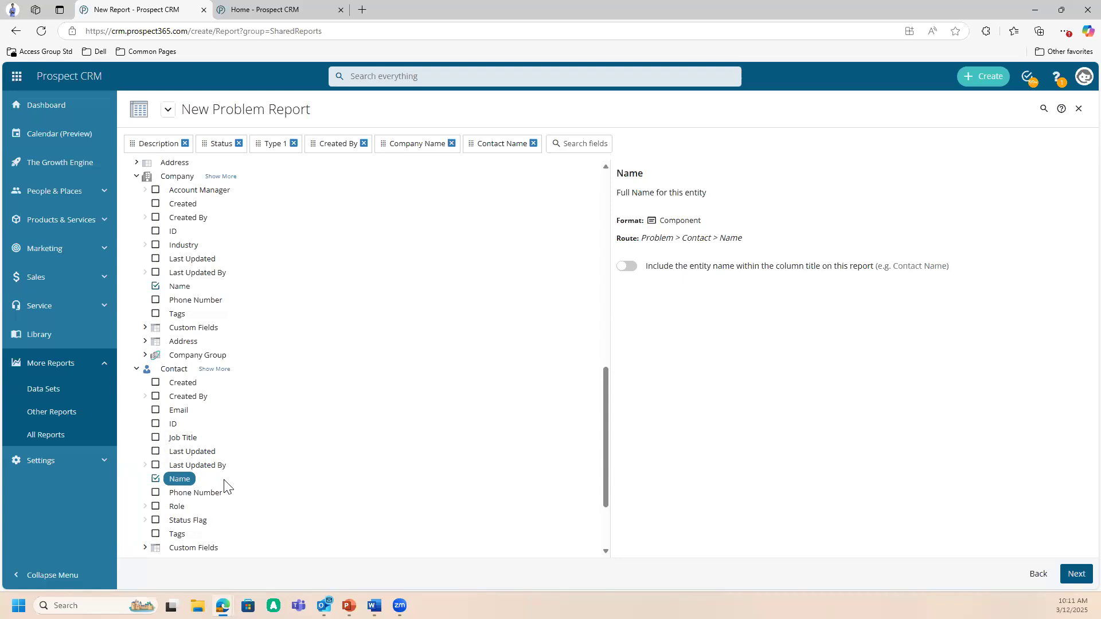
- Include the entity name within the column title for both the Contact Name and Company Name fields
left_click(628, 270)
scroll(184, 321, "up", 1)
left_click(194, 344)
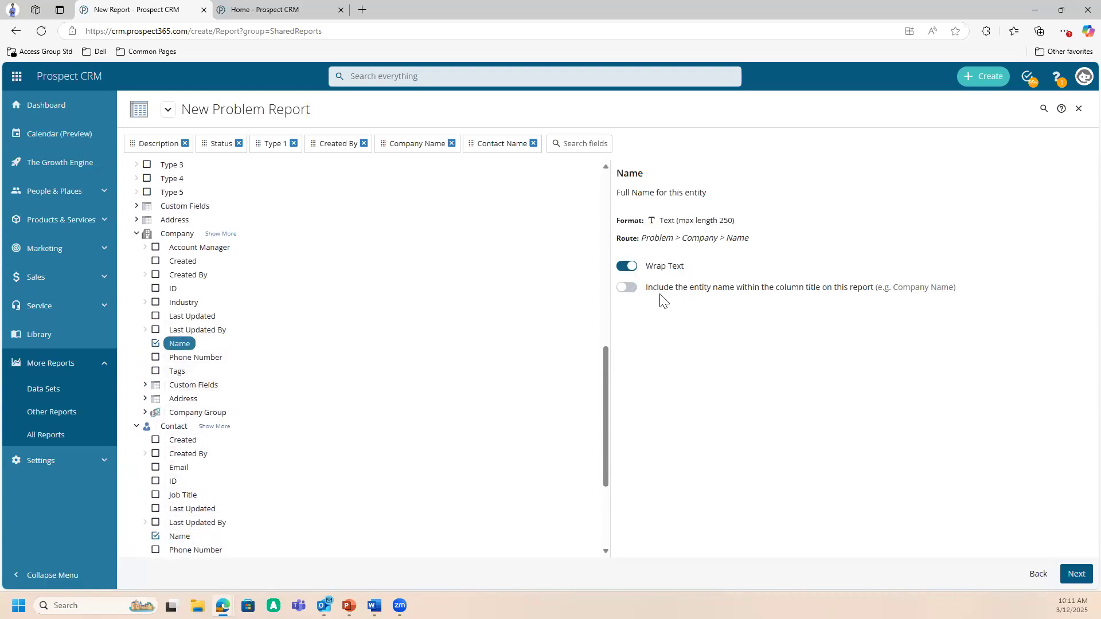
left_click(627, 287)
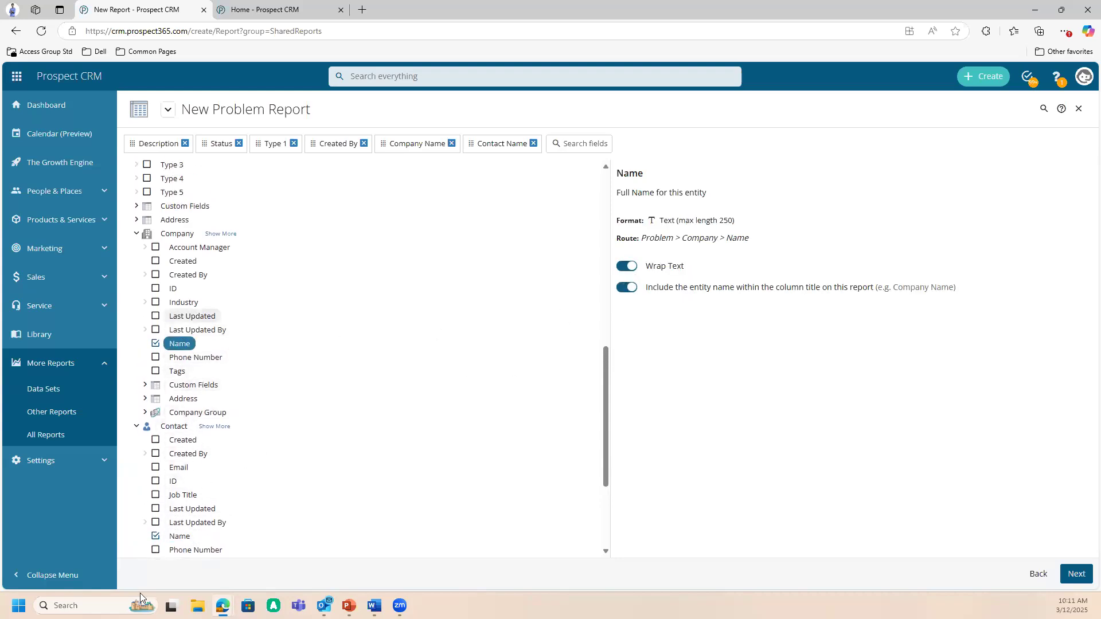
left_click(185, 537)
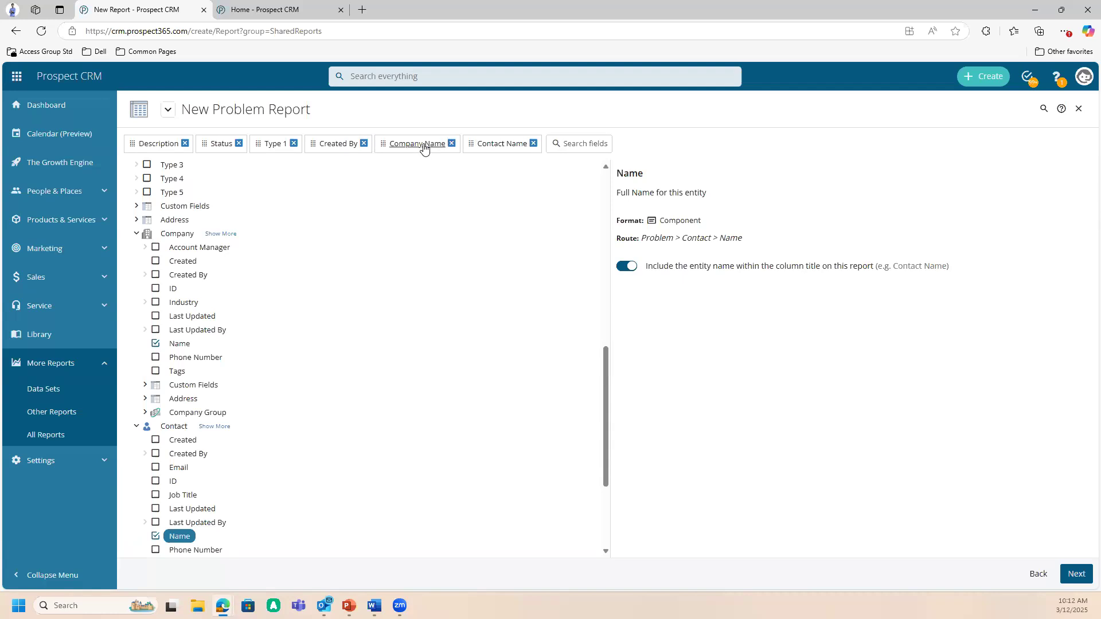
- Reorder the report fields so Company Name, Contact Name and Created By precede Description, and generate the report
left_click_drag(424, 148, 141, 148)
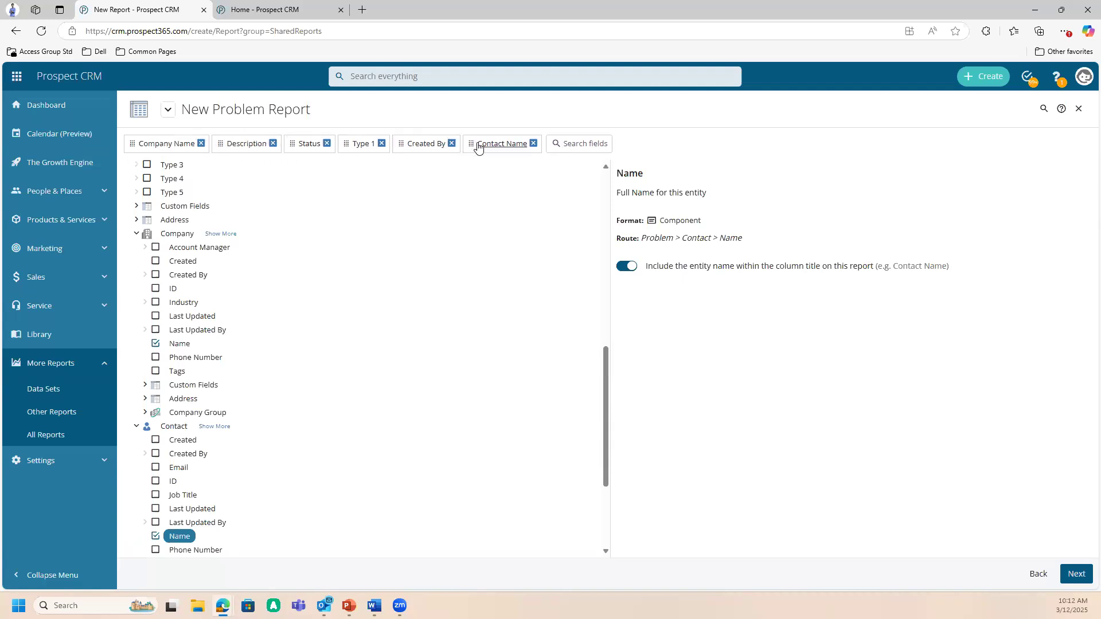
left_click_drag(492, 148, 215, 151)
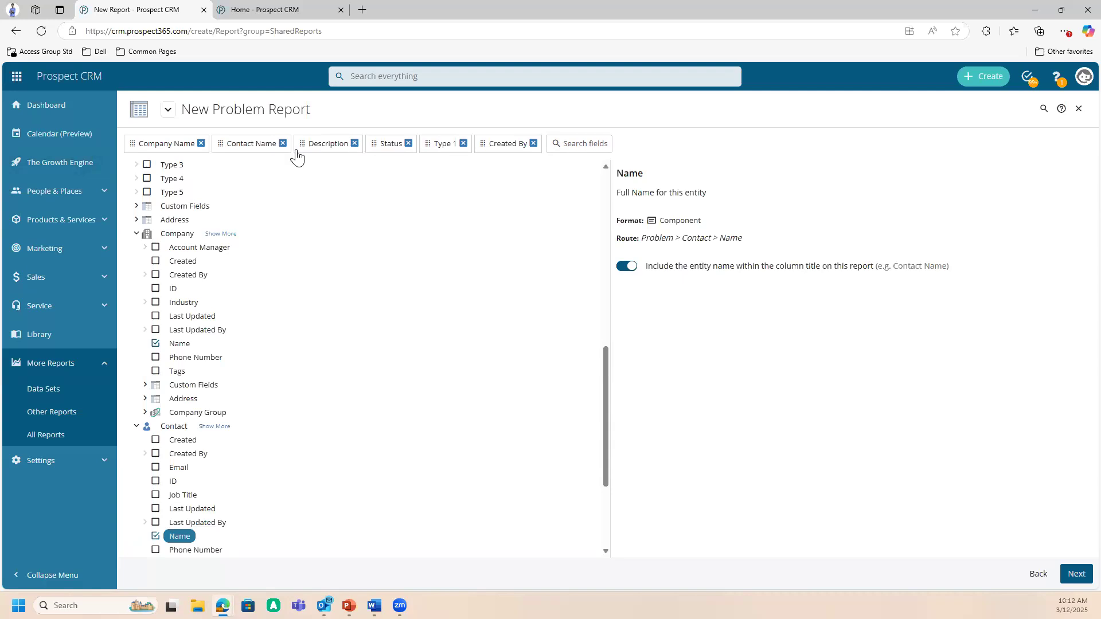
left_click_drag(493, 146, 319, 149)
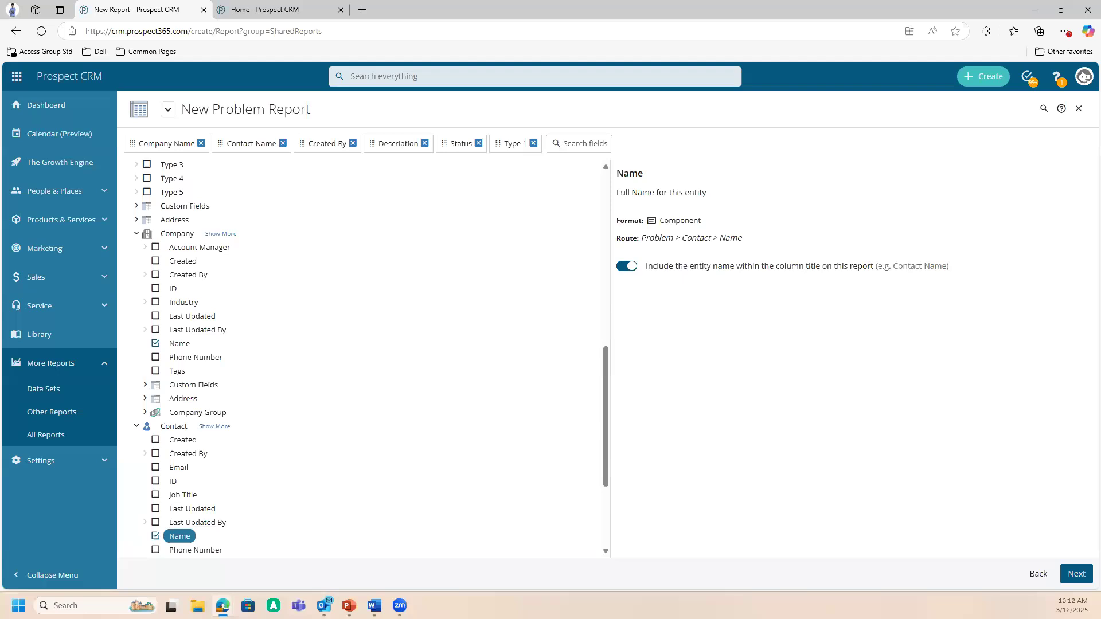
left_click(1076, 573)
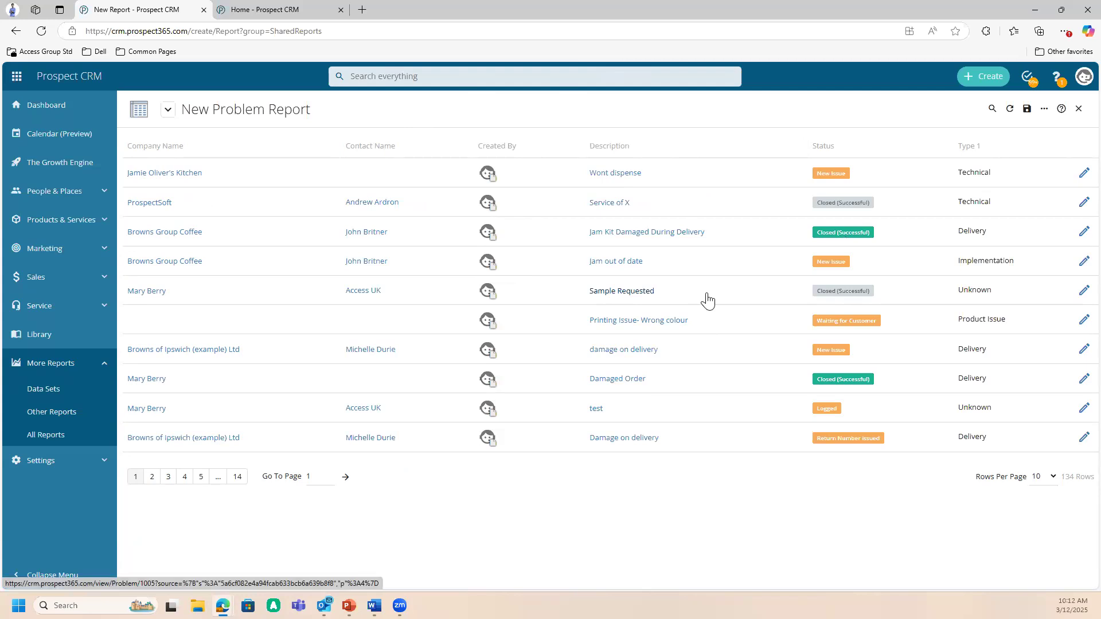
- Add a filter on the Problem's Status field to the report
left_click(1043, 111)
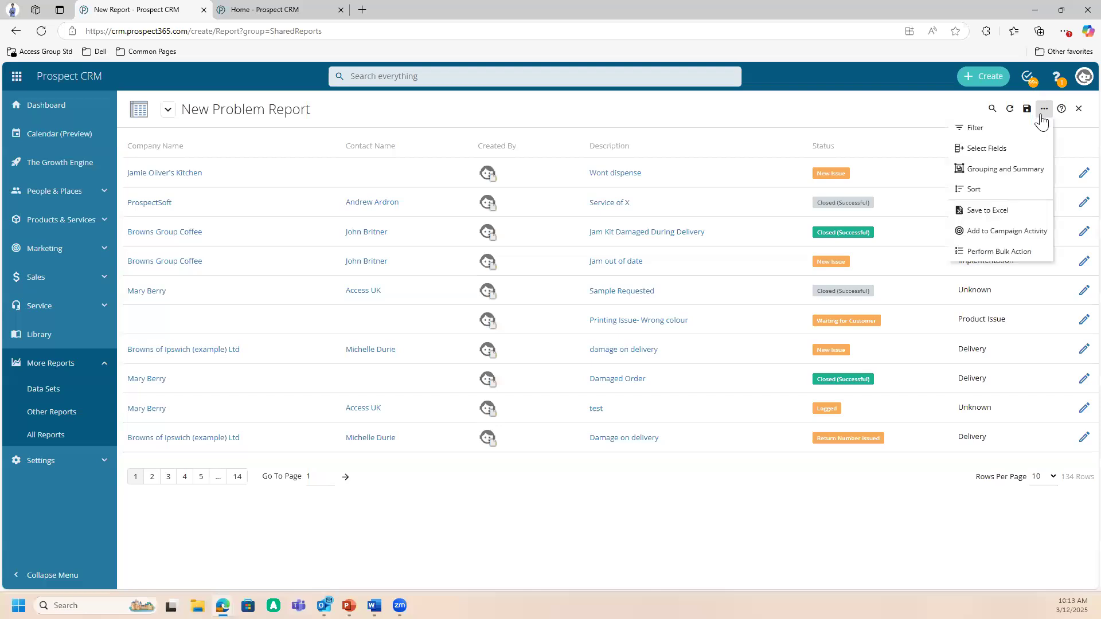
left_click(1029, 135)
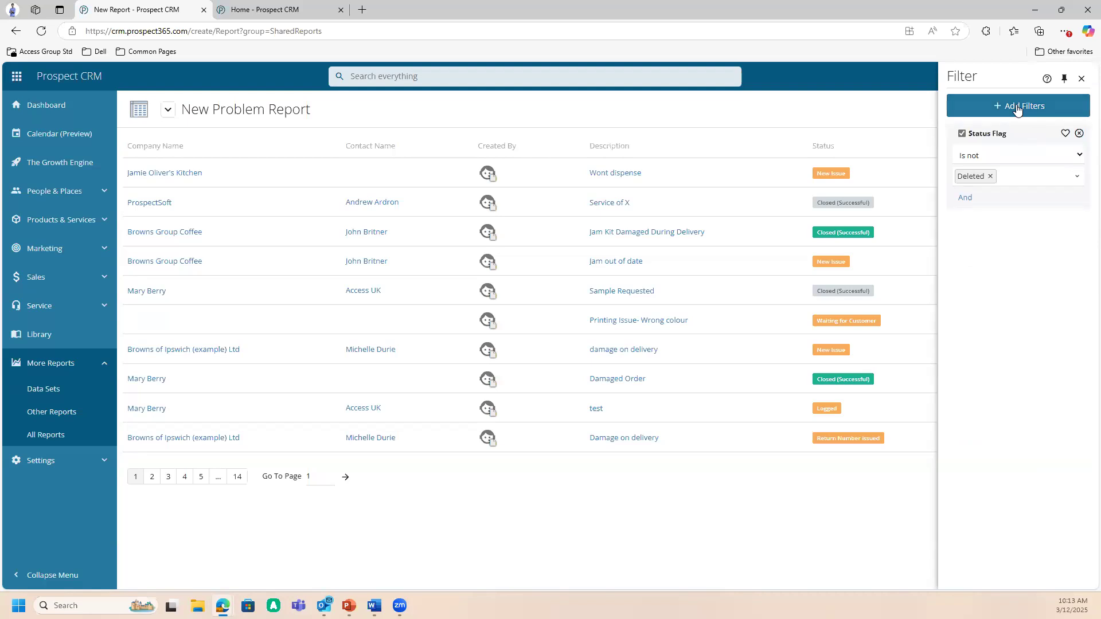
left_click(1017, 110)
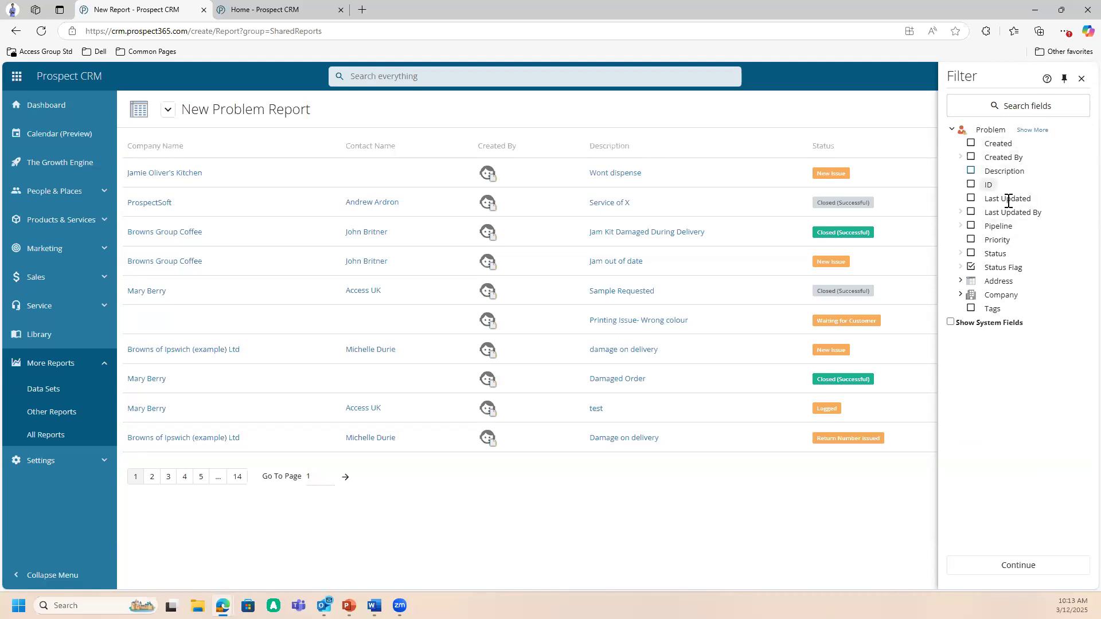
left_click(972, 254)
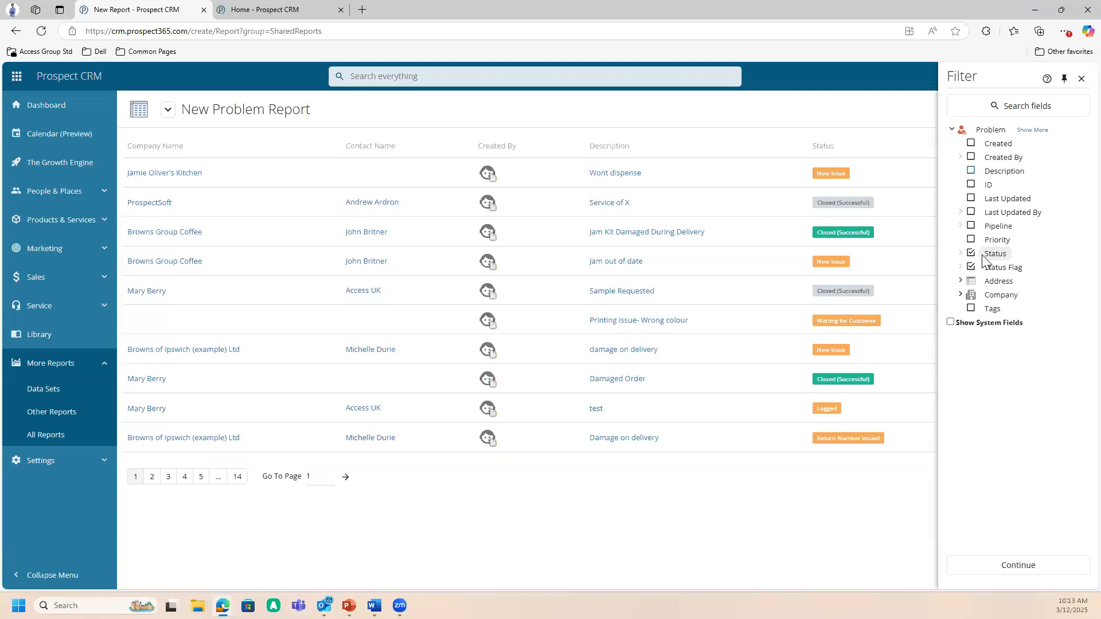
left_click(972, 255)
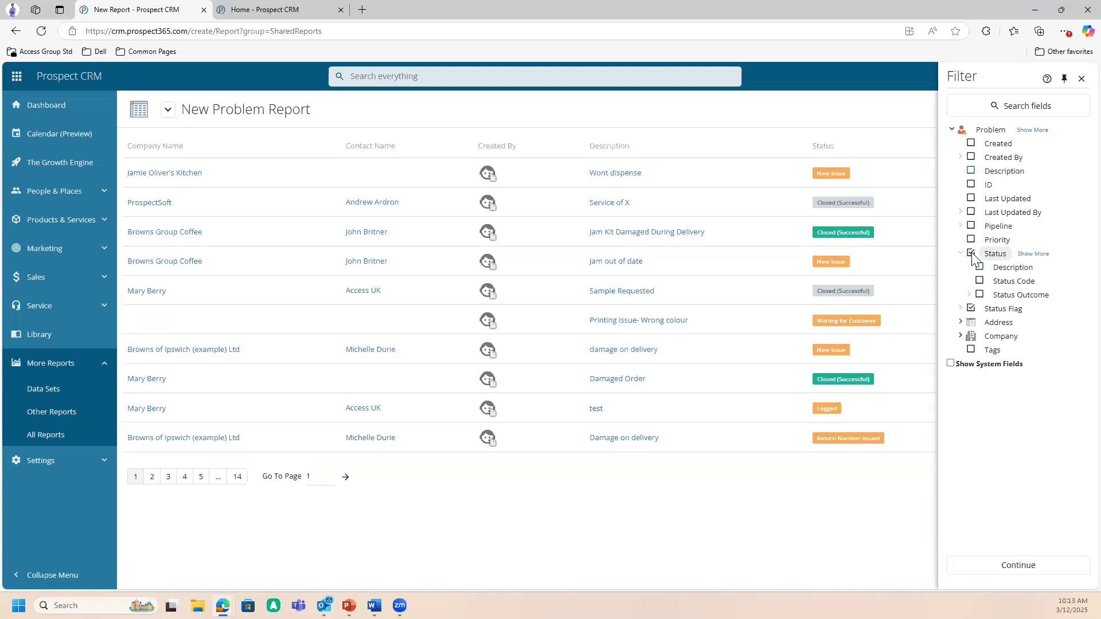
left_click(1017, 565)
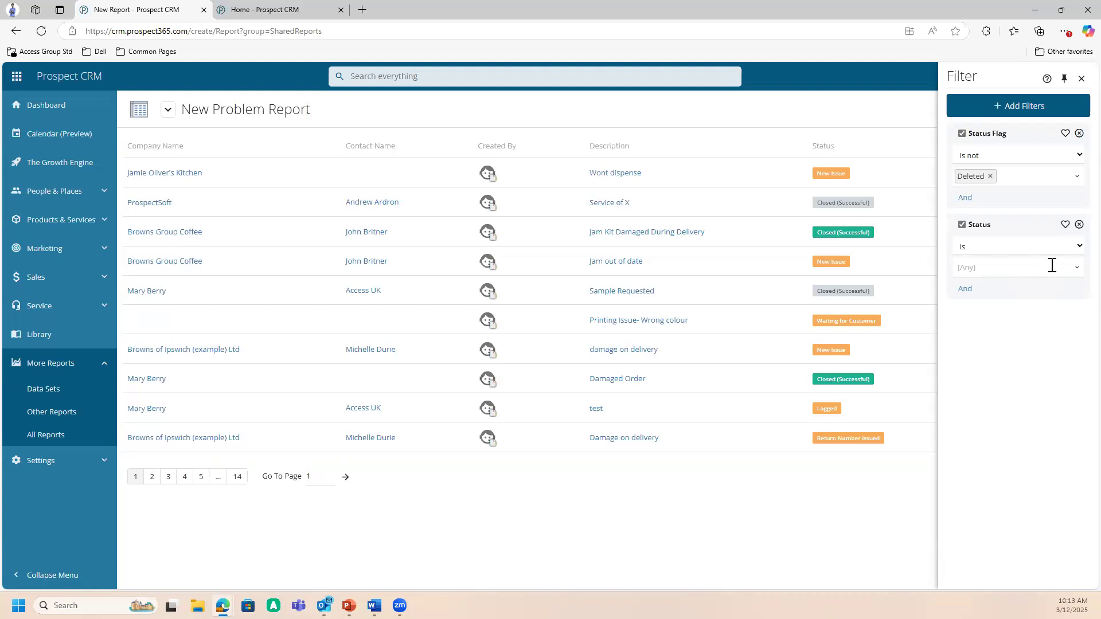
- Set the Status filter to "is not" Closed, Closed (No Return) or Closed (Successful), and close the filter options
left_click(1072, 252)
left_click(1054, 277)
left_click(1079, 269)
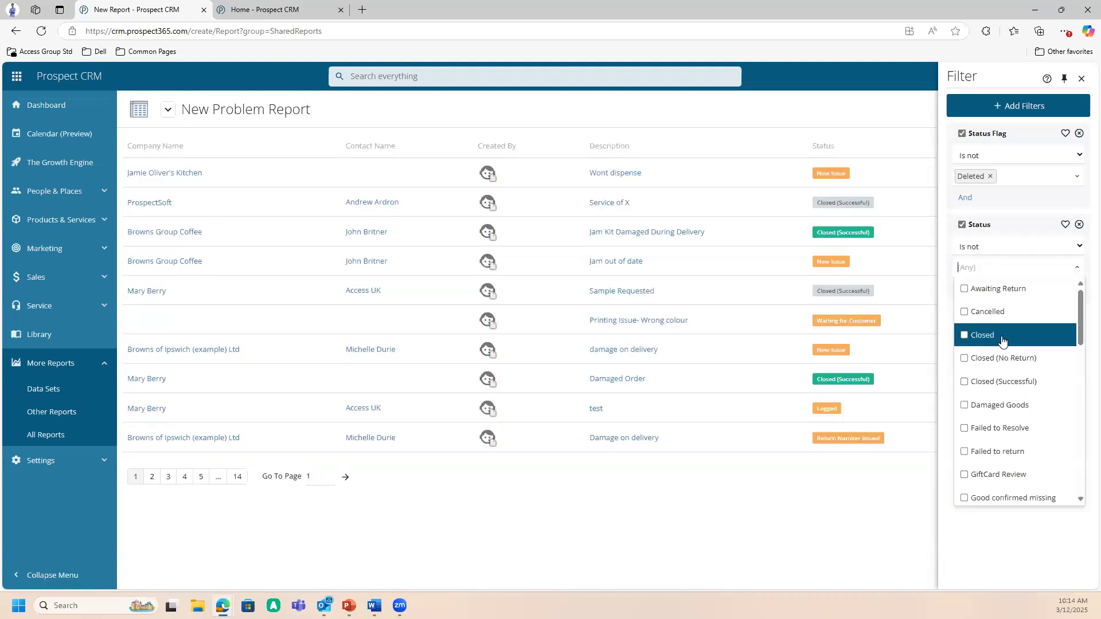
left_click(990, 338)
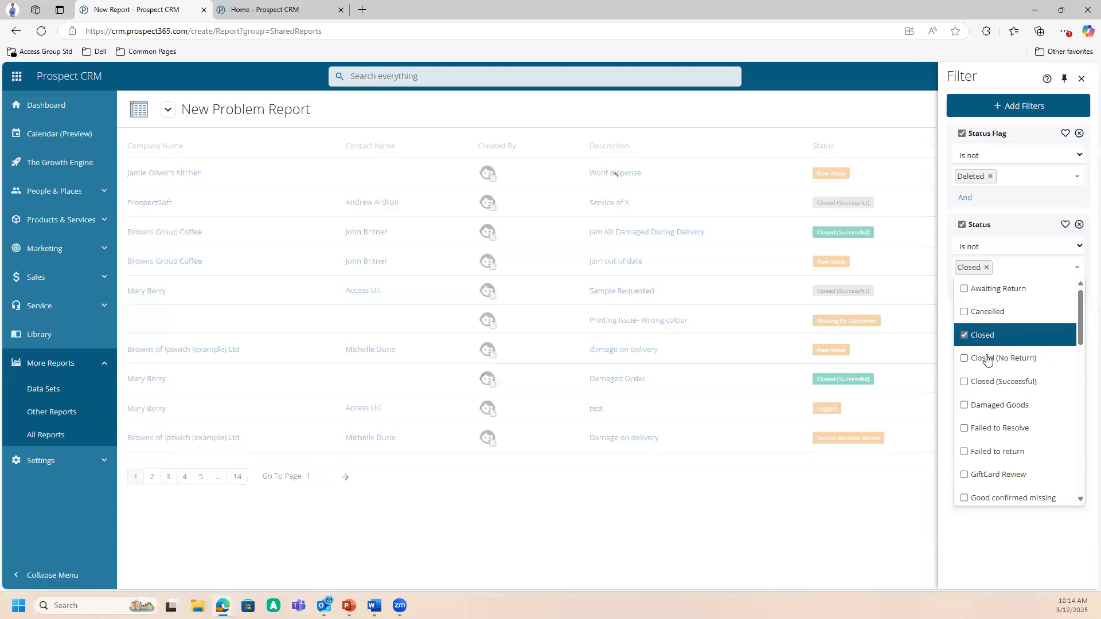
left_click(988, 360)
left_click(990, 388)
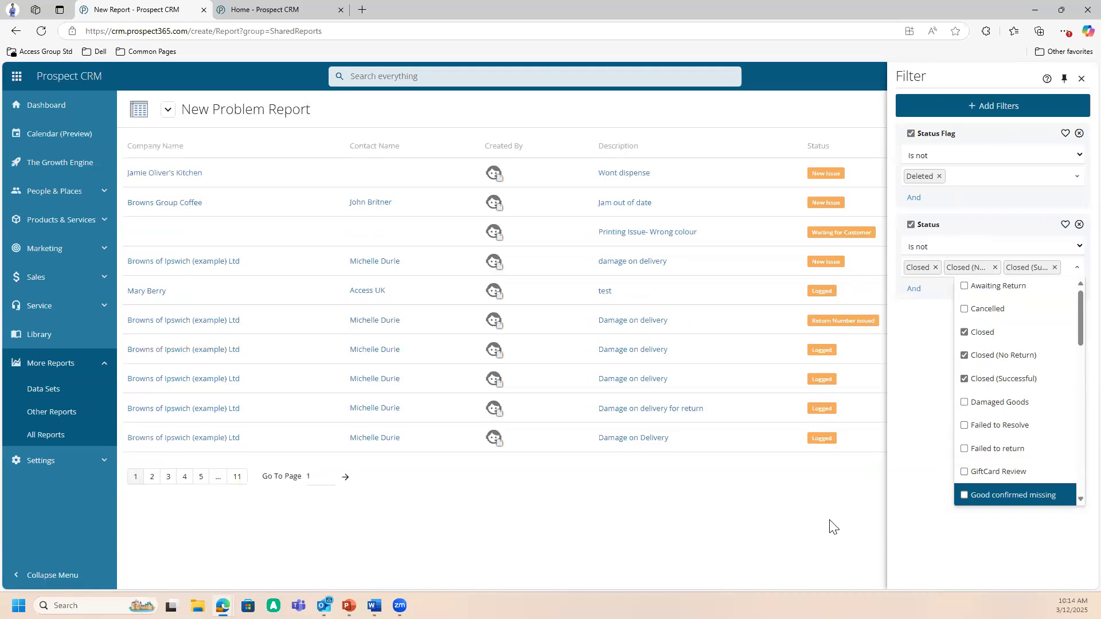
left_click(843, 526)
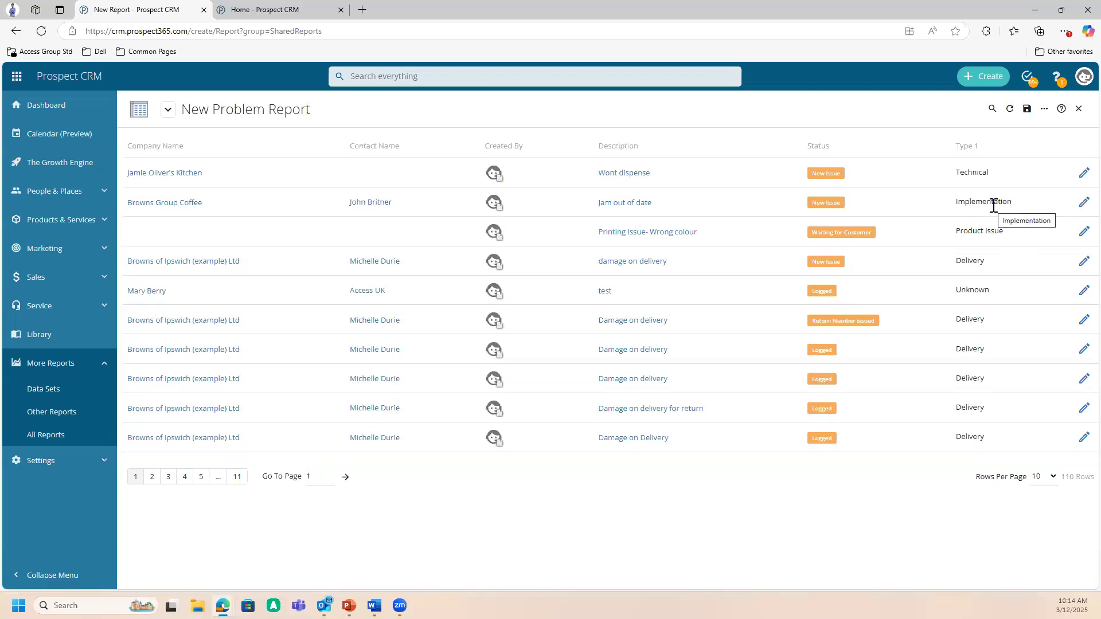
- Group the Problem report by Status and submit the grouping
left_click(1045, 109)
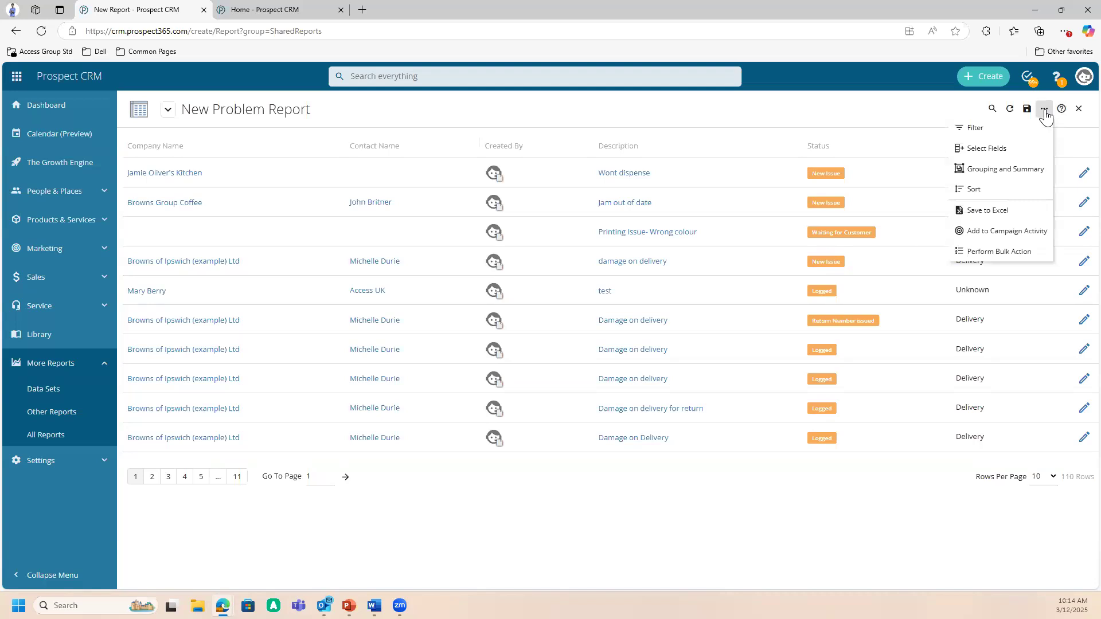
left_click(1012, 173)
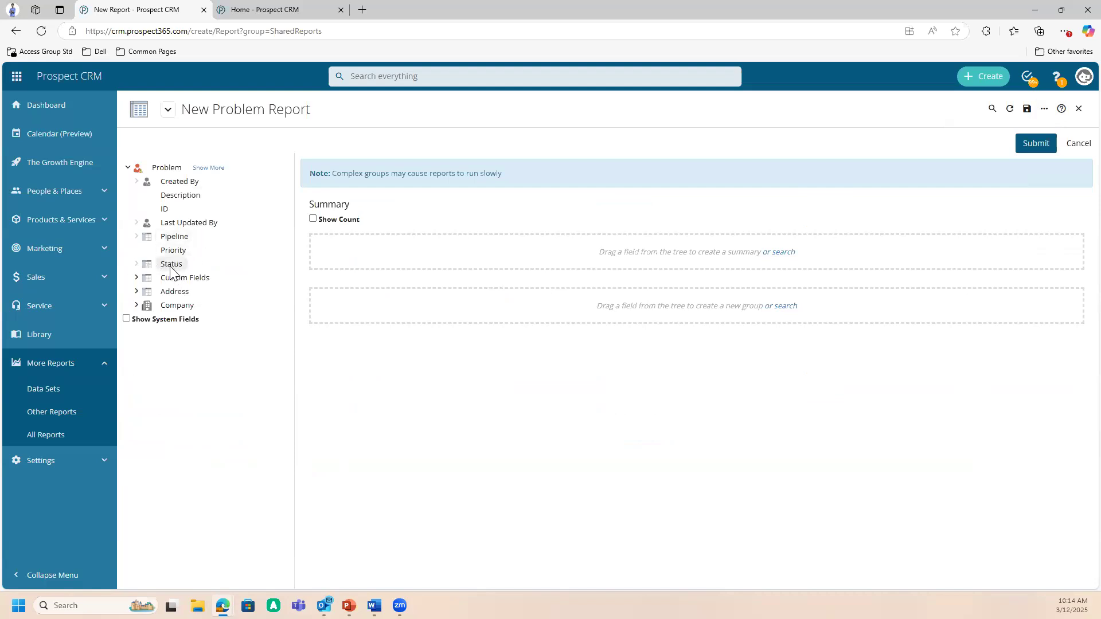
left_click_drag(174, 265, 498, 305)
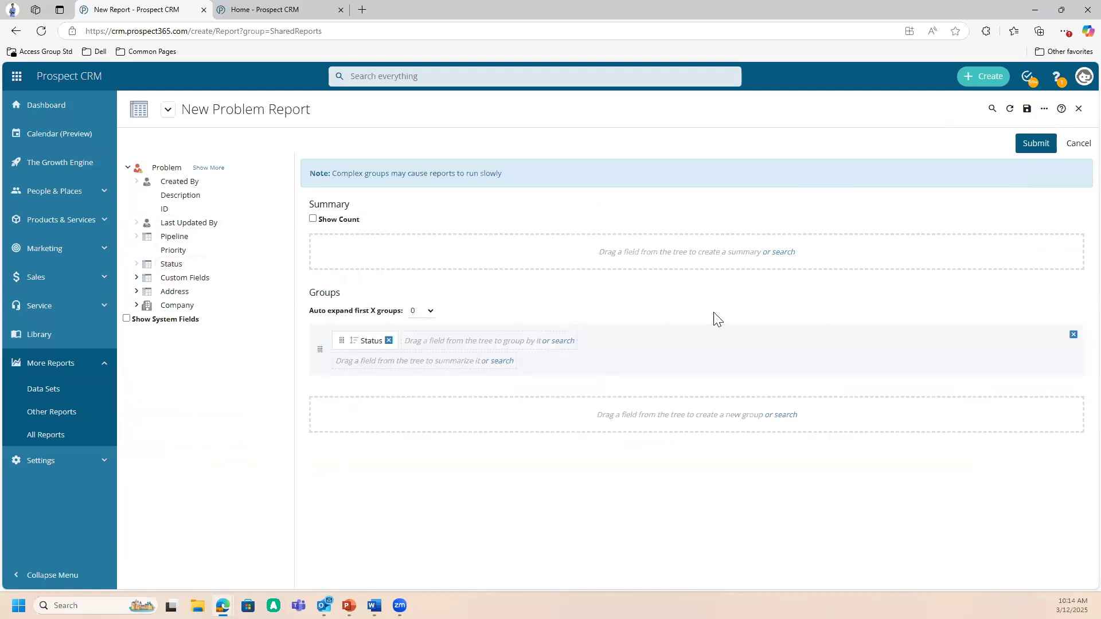
left_click(1031, 145)
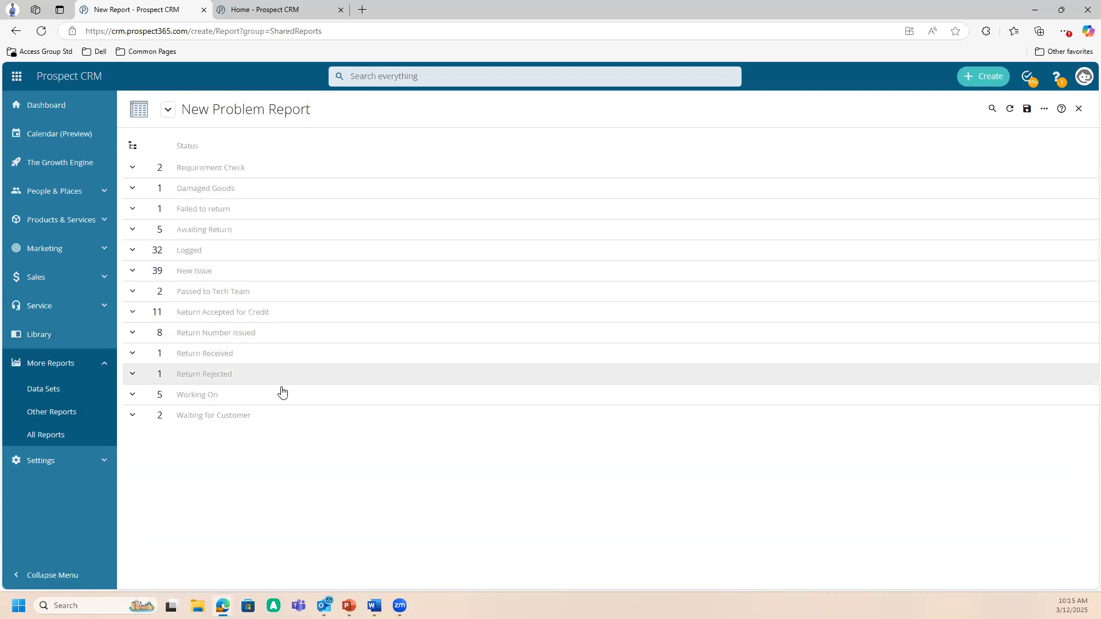
- Expand the Working On and Return Number Issued groups and examine the problems listed in them
left_click(255, 400)
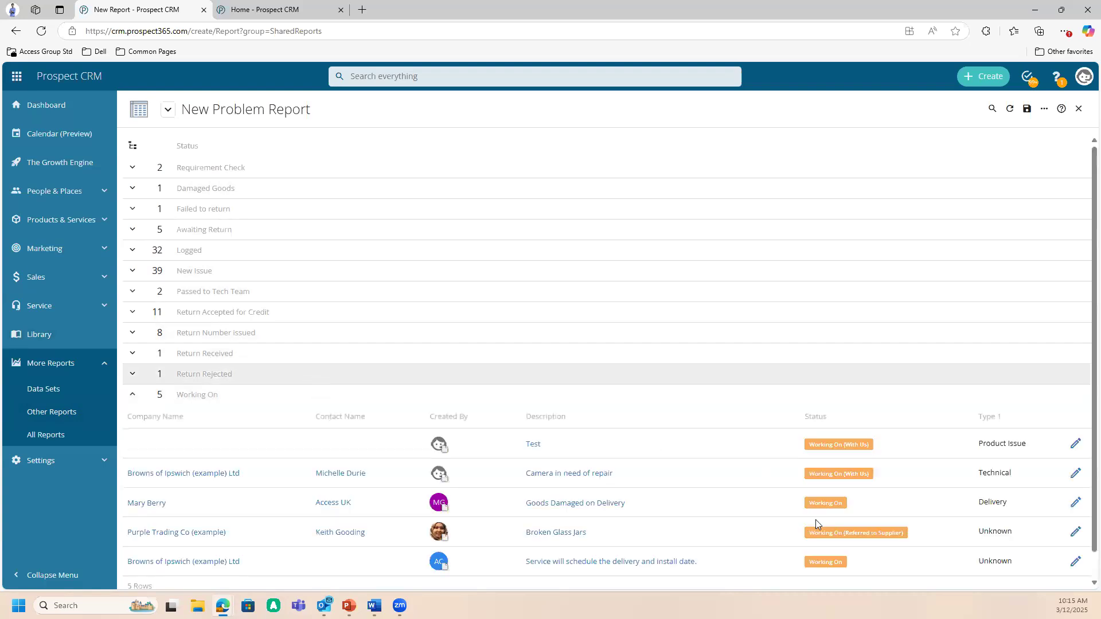
scroll(613, 486, "down", 1)
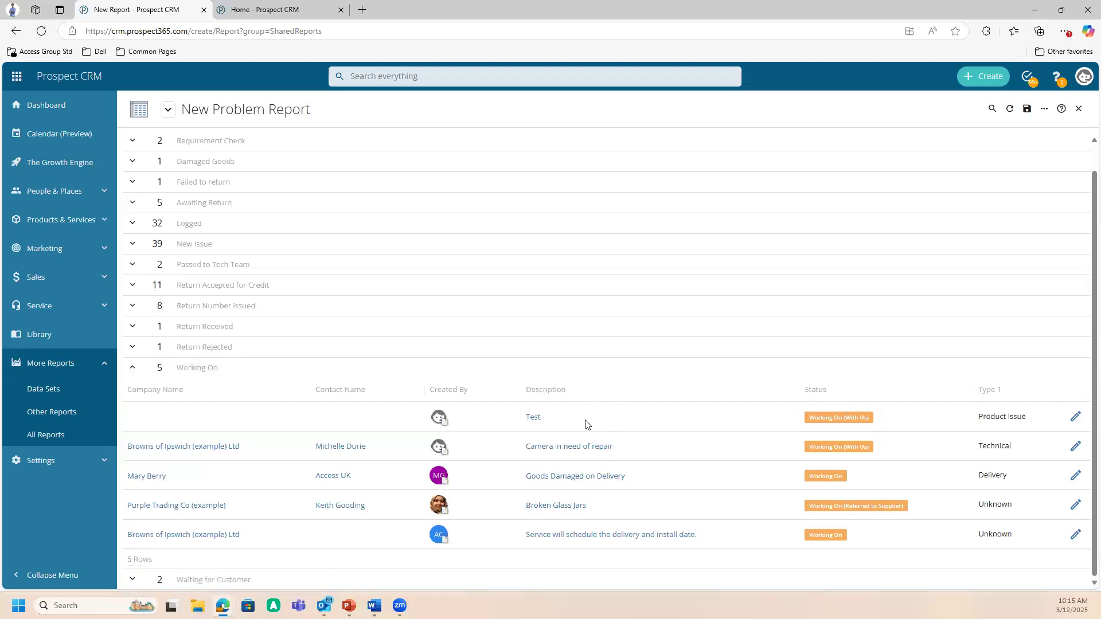
left_click(276, 317)
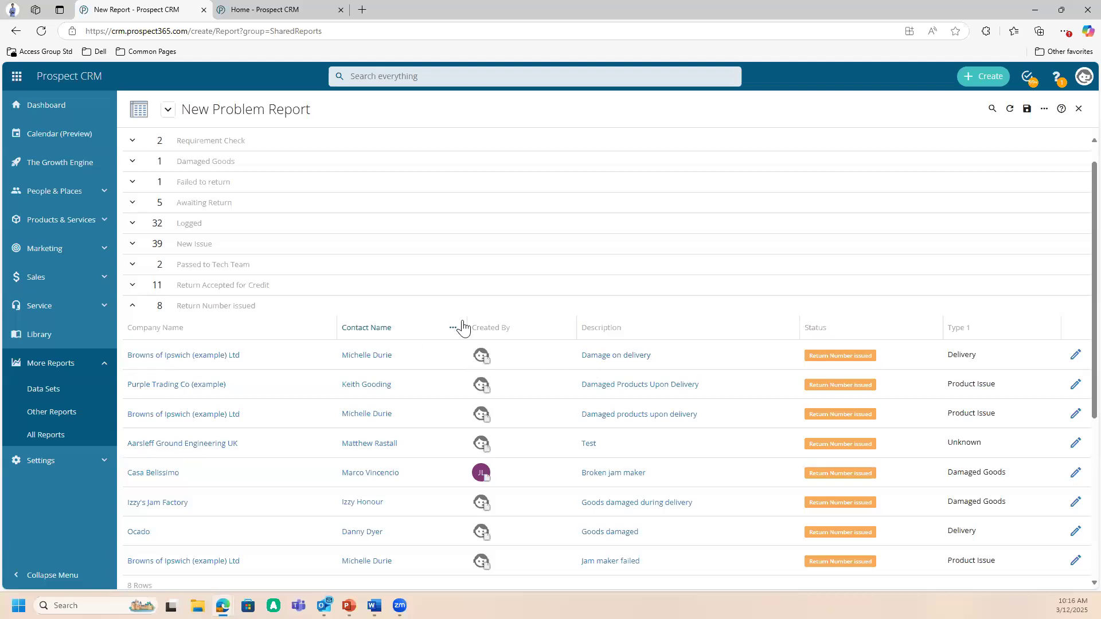
scroll(462, 335, "down", 3)
scroll(459, 335, "up", 3)
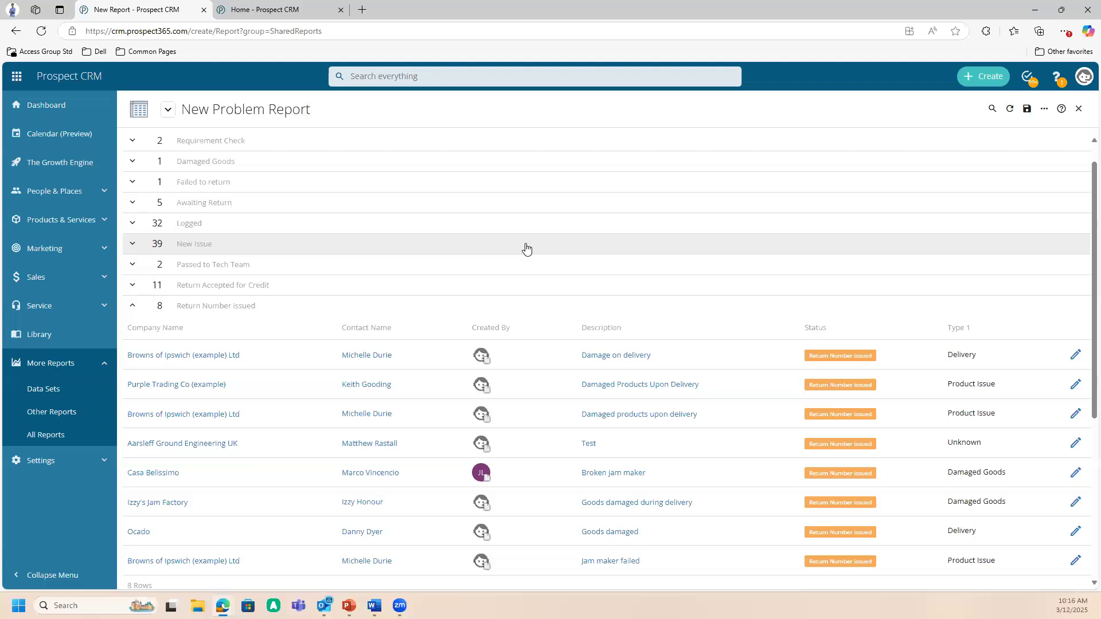
- Close the Problem report and start creating a new report from All Reports
left_click(1078, 109)
left_click(618, 164)
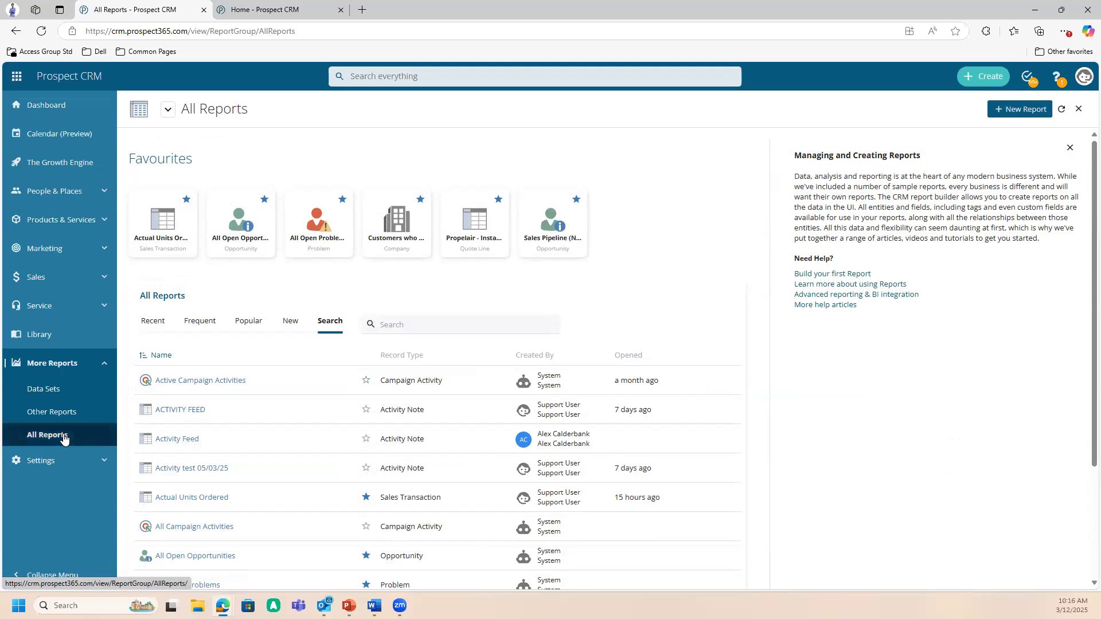
left_click(1018, 111)
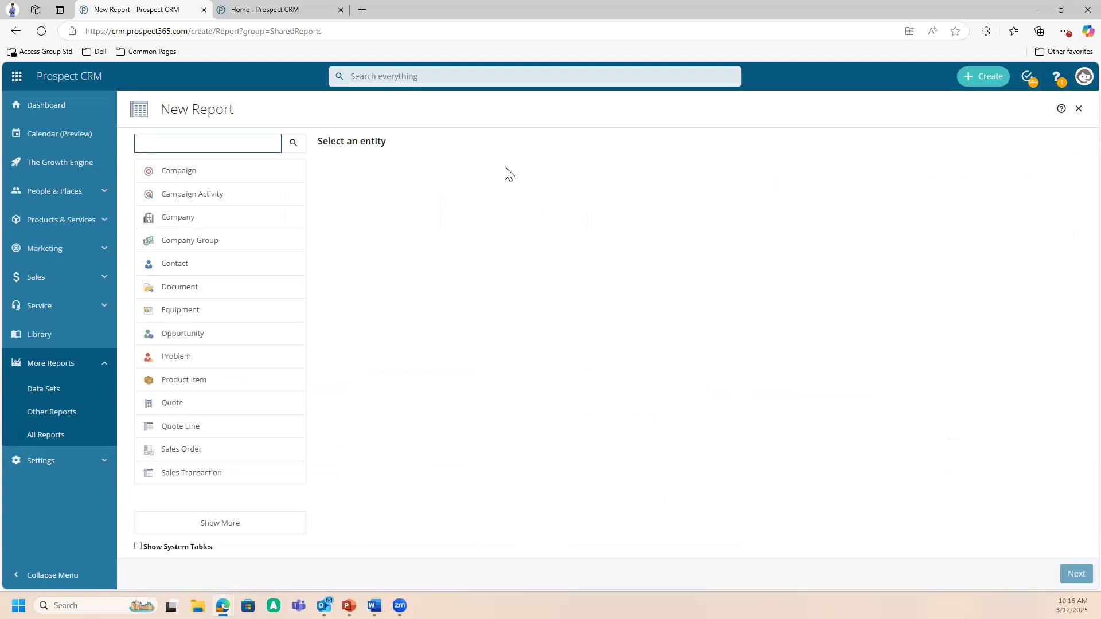
- Search the report entities for "activity note" and select Activity Note
left_click(205, 142)
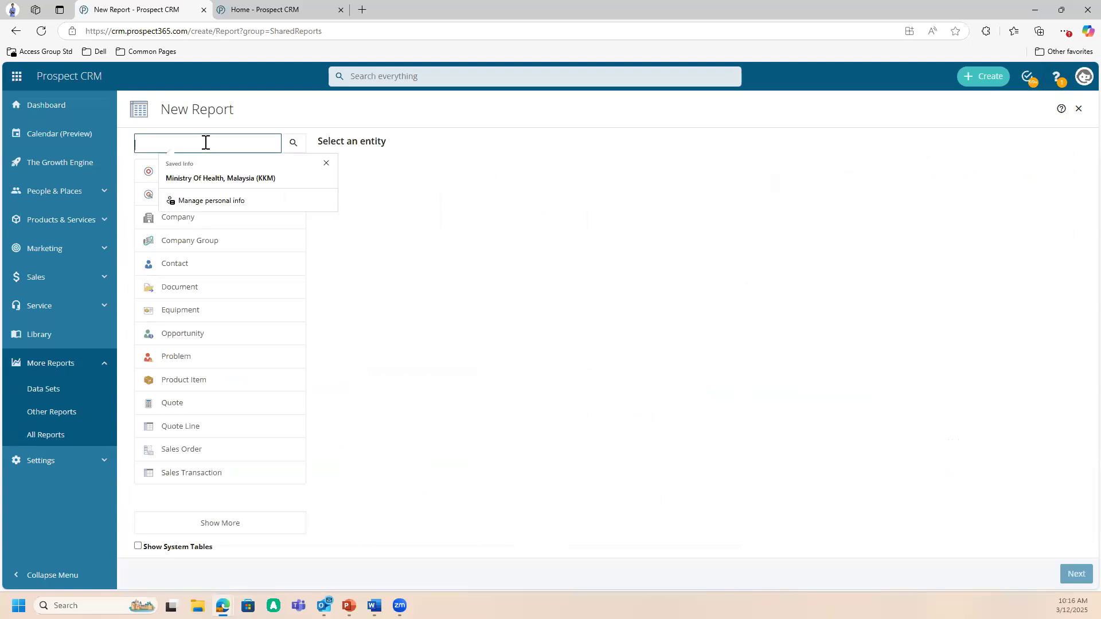
type("activ")
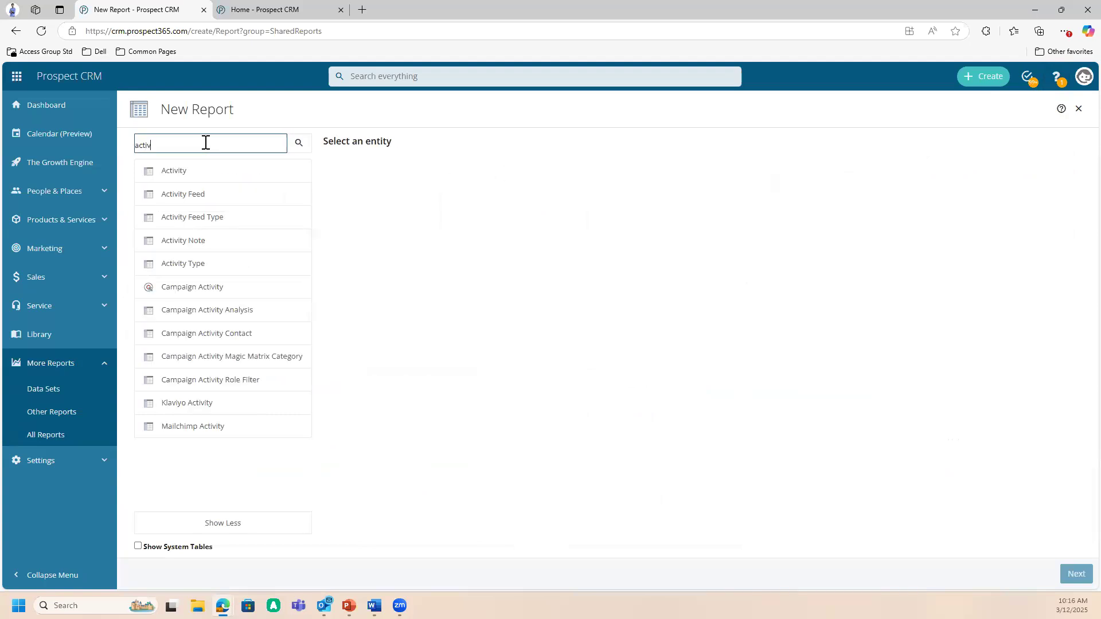
type("ity note")
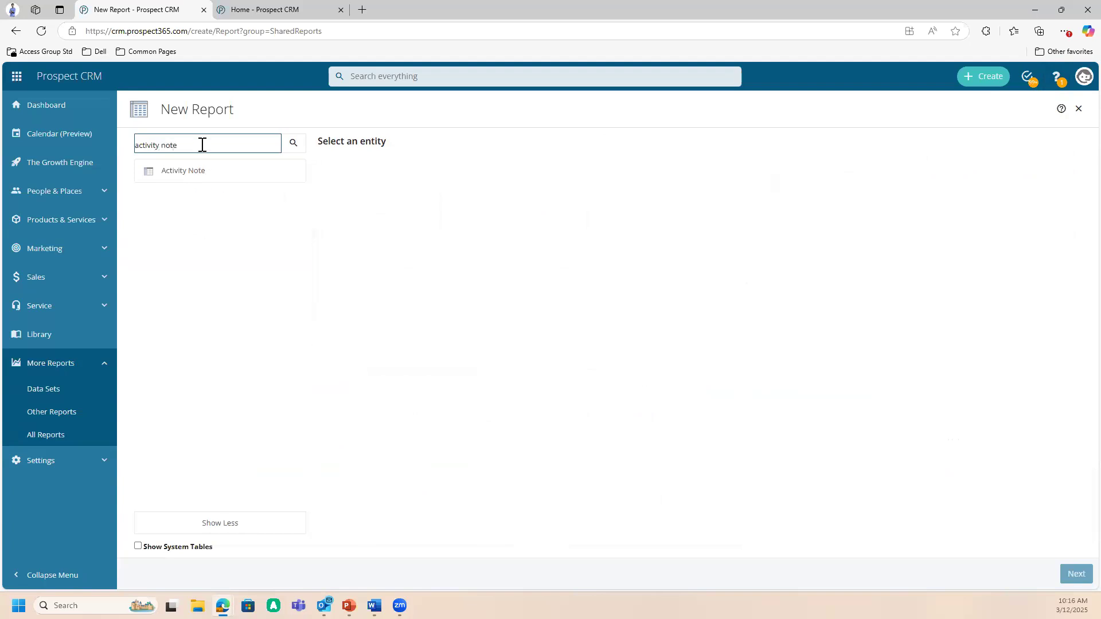
left_click(193, 173)
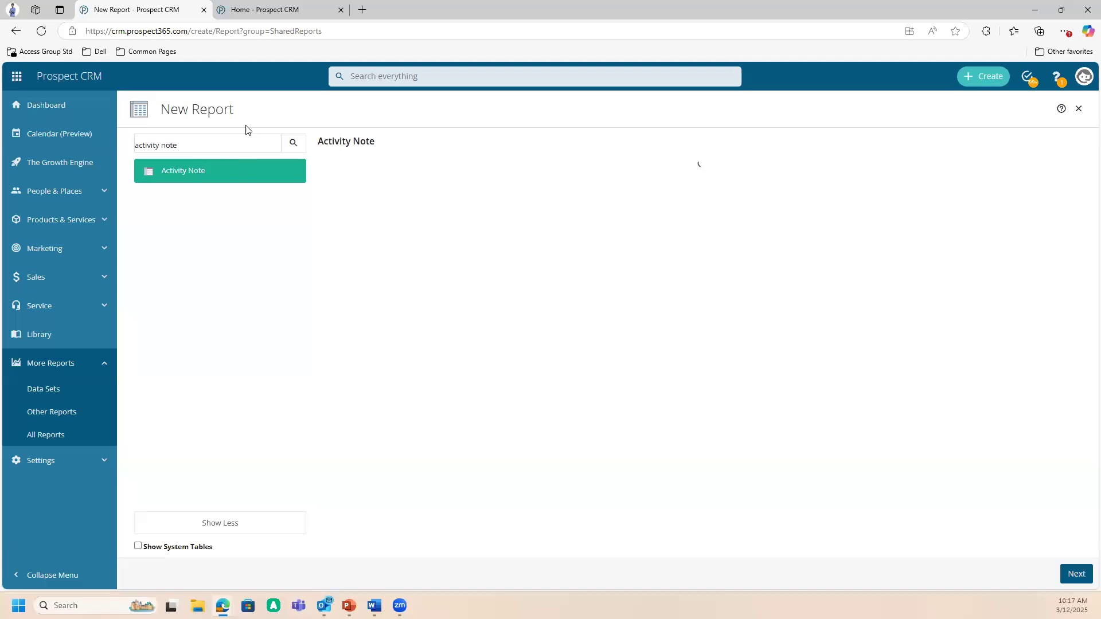
- In the other Prospect CRM tab, open the test customer's record from Companies and go to its Activity timeline
left_click(244, 10)
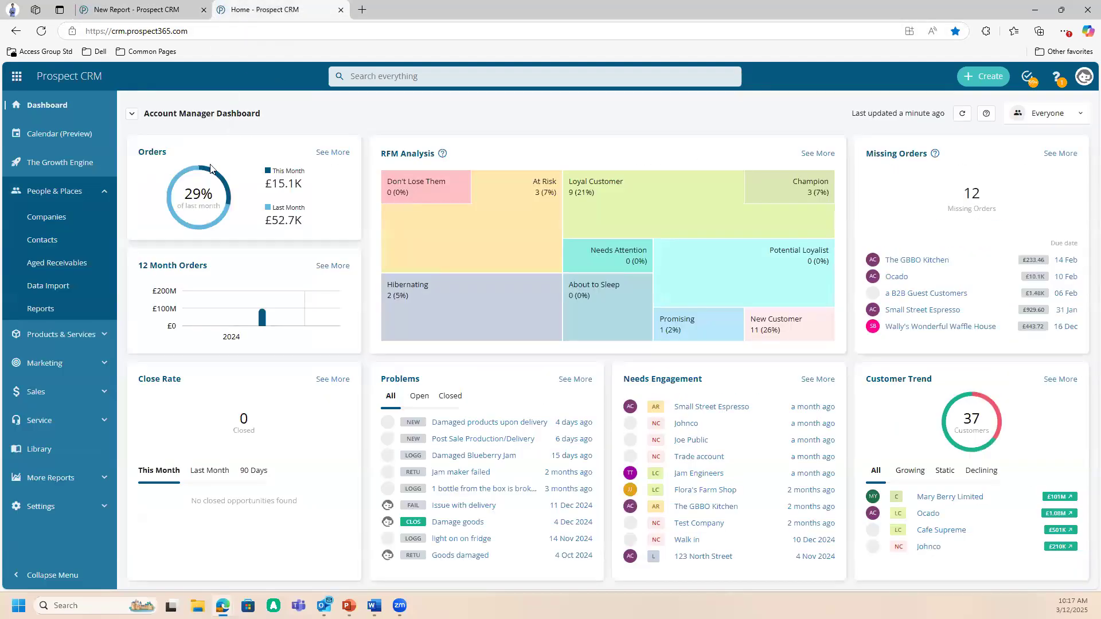
left_click(80, 218)
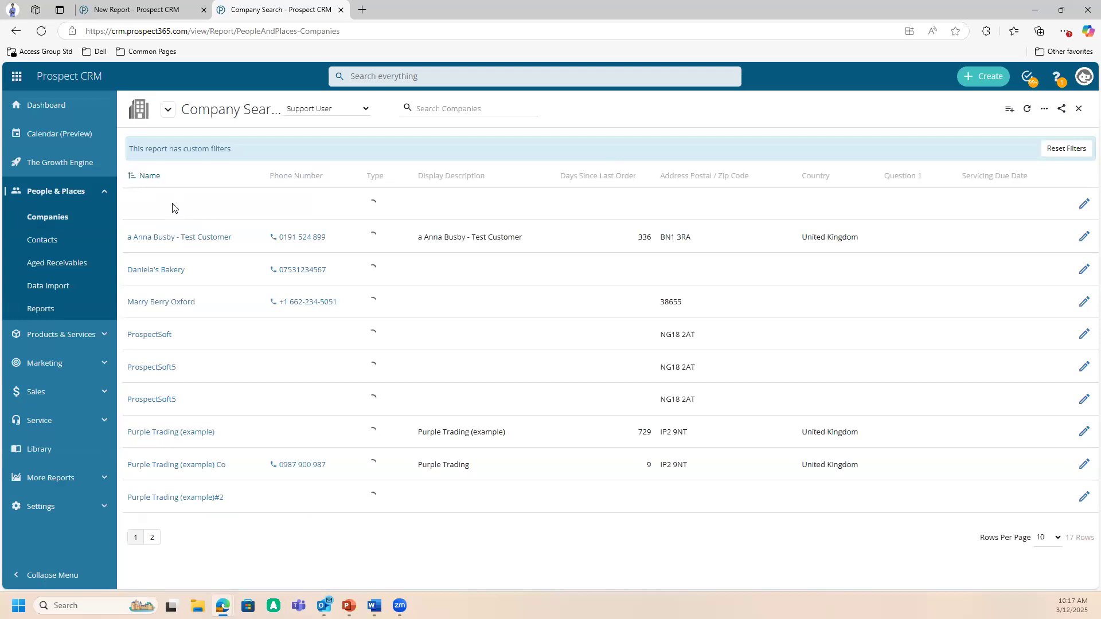
left_click(180, 235)
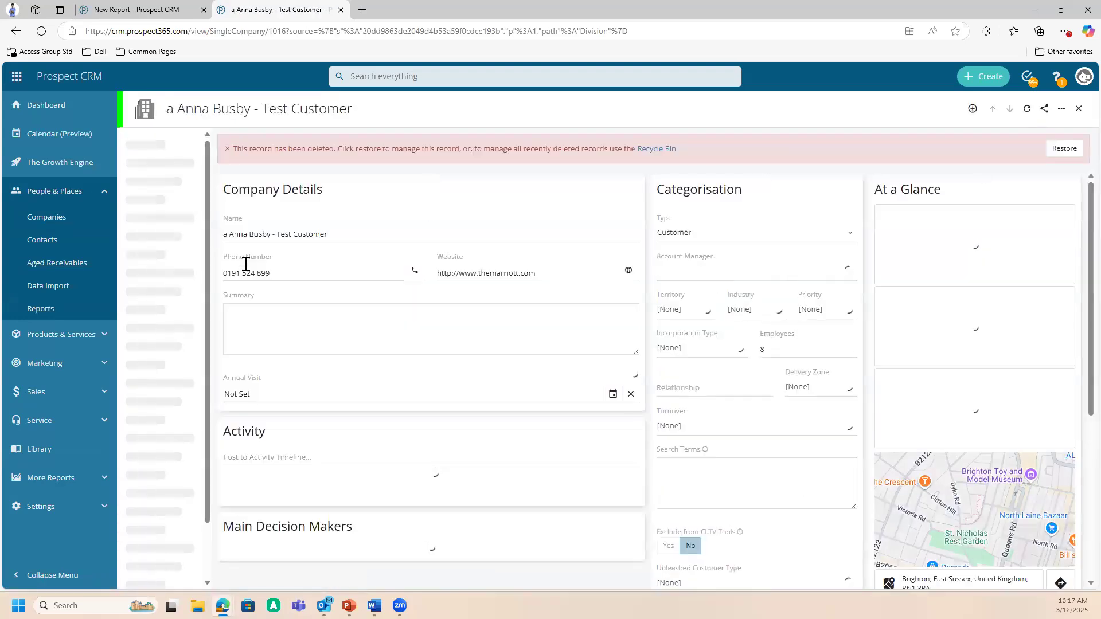
scroll(309, 416, "down", 1)
scroll(307, 404, "down", 1)
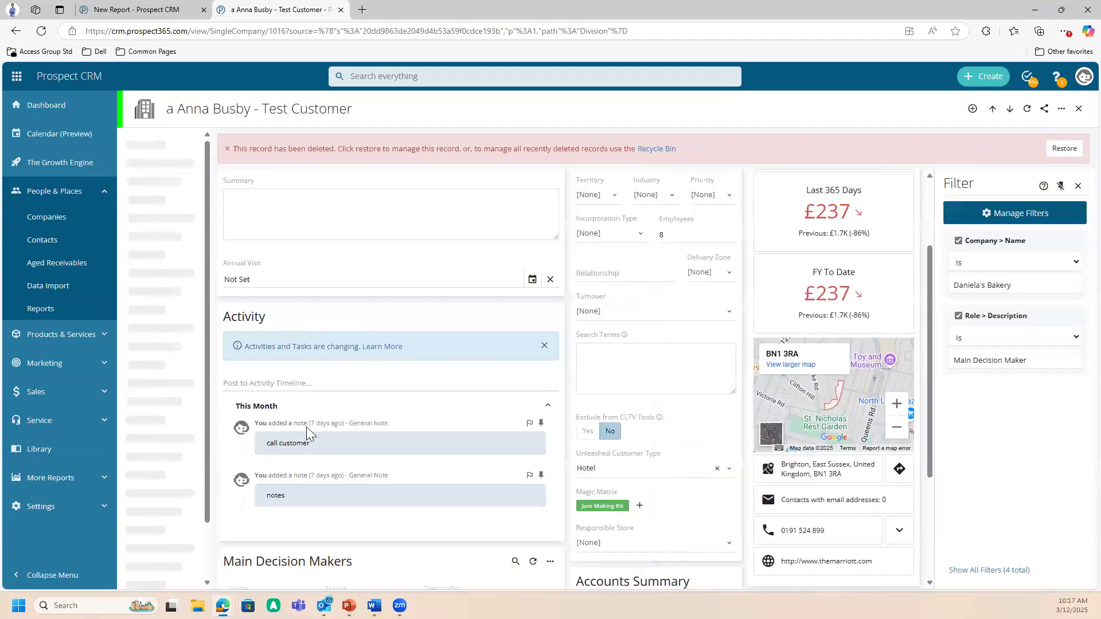
scroll(363, 395, "down", 2)
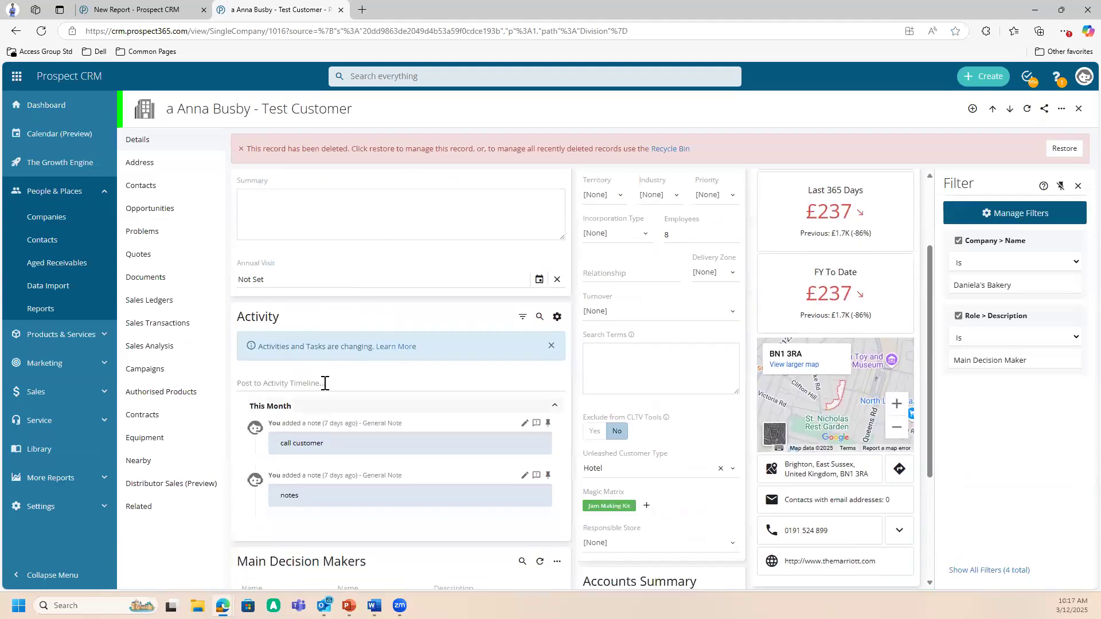
- Post a General Note about following up with a contact on the company's activity timeline, and close that browser tab
left_click(324, 384)
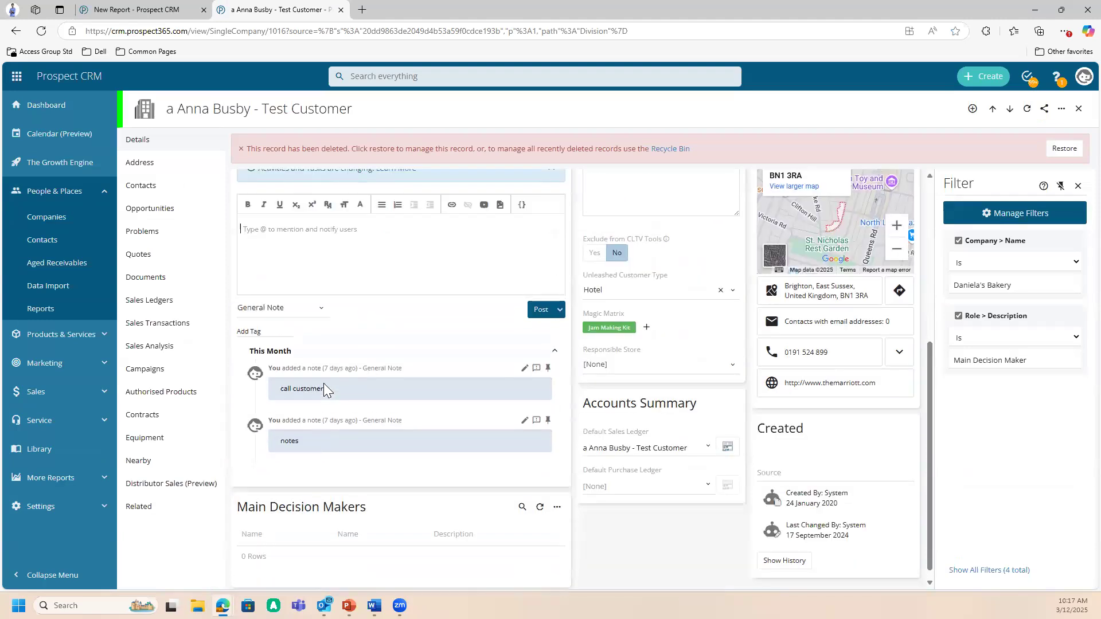
type("follow up with Daniel")
left_click(542, 312)
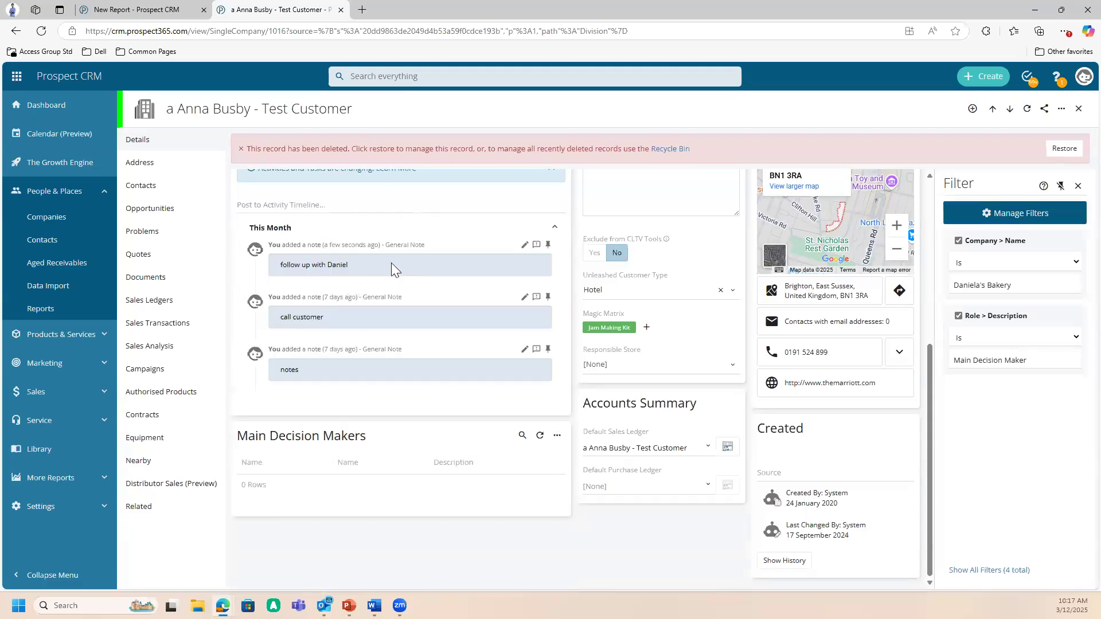
scroll(348, 298, "up", 2)
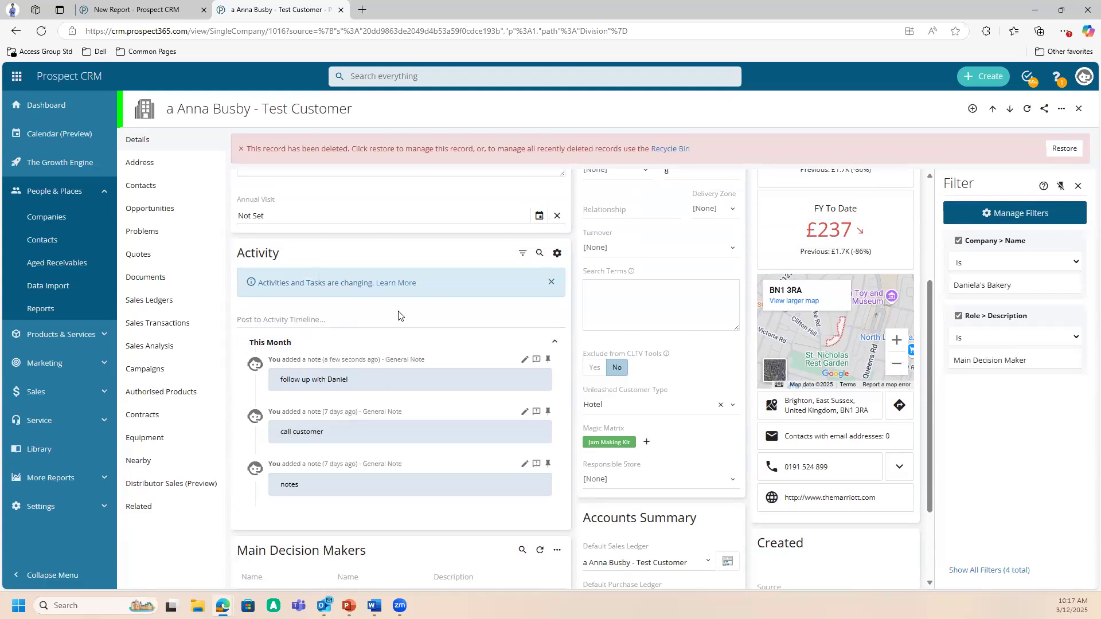
left_click(341, 10)
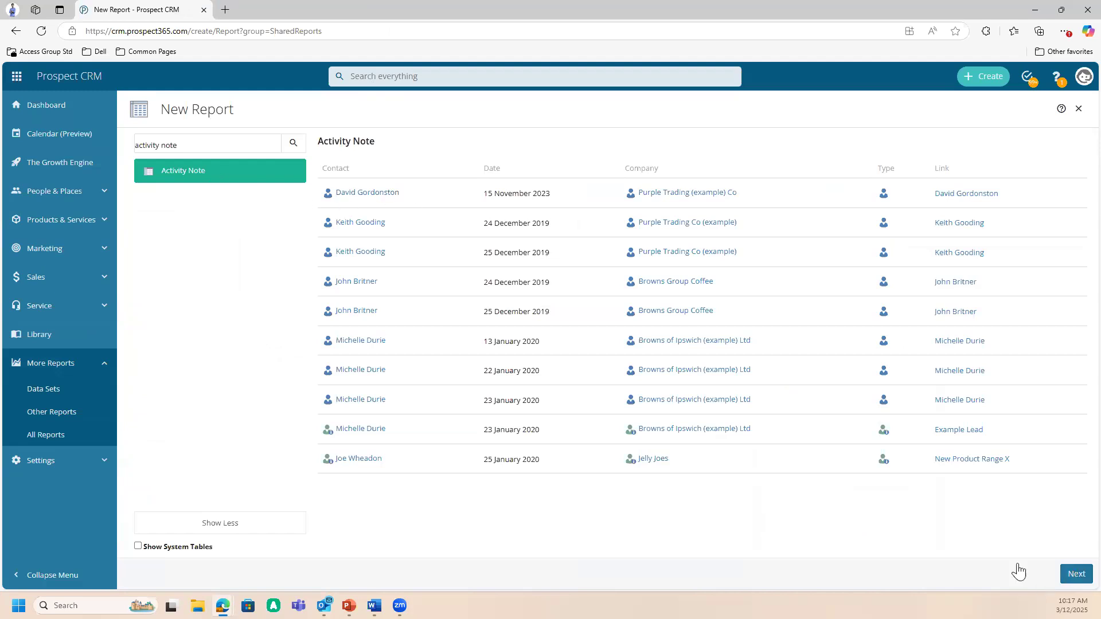
- Continue with the Activity Note entity and add its Date, Text, Type and User fields to the report
left_click(1076, 574)
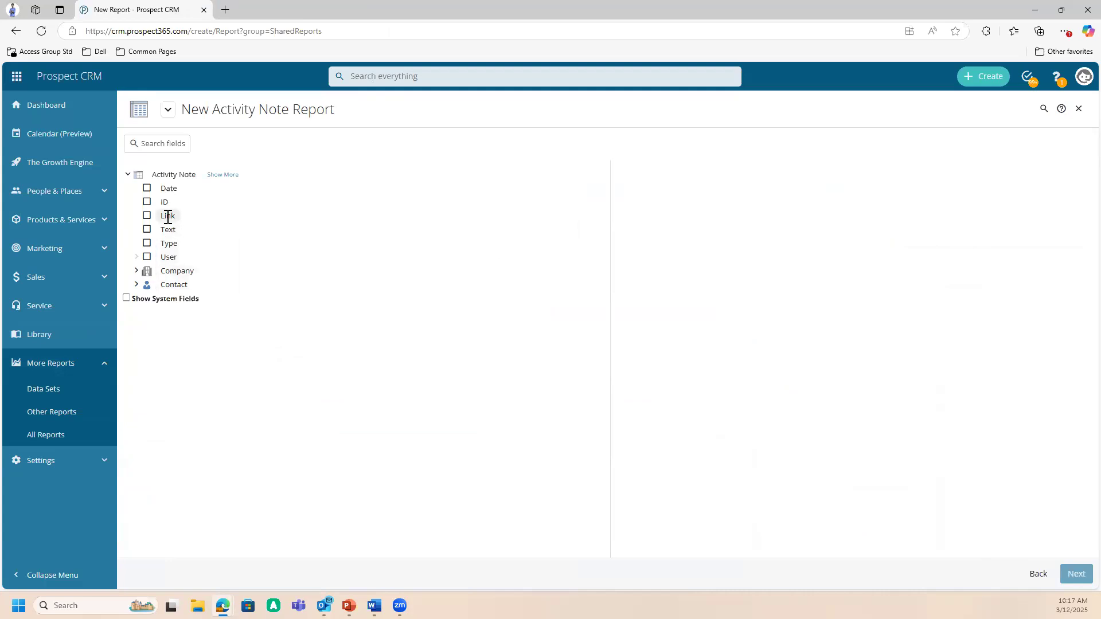
left_click(147, 189)
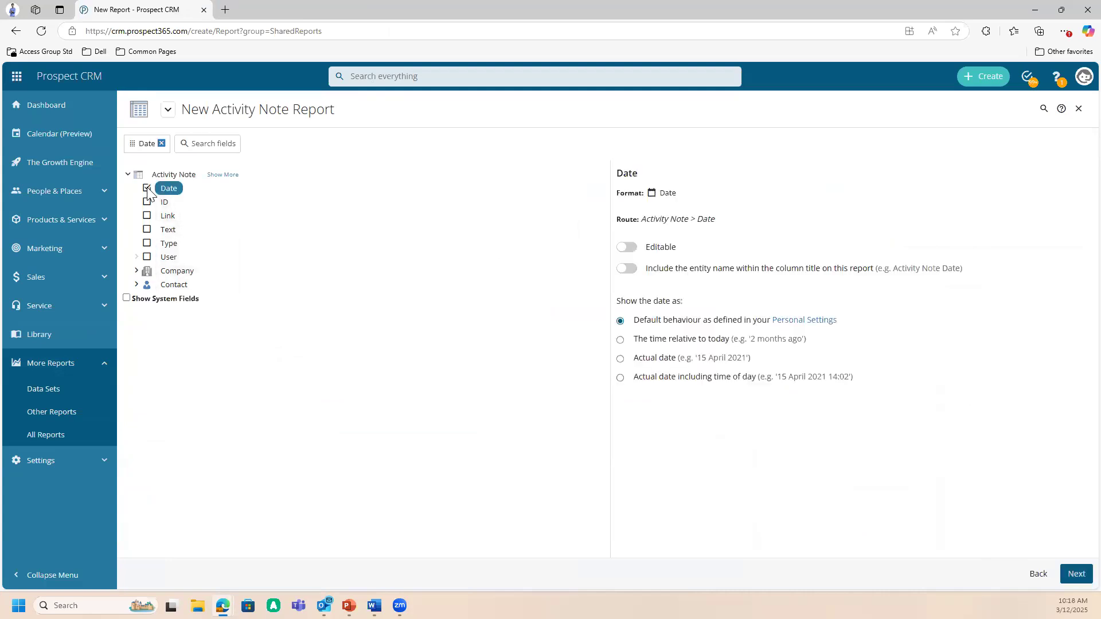
left_click(148, 231)
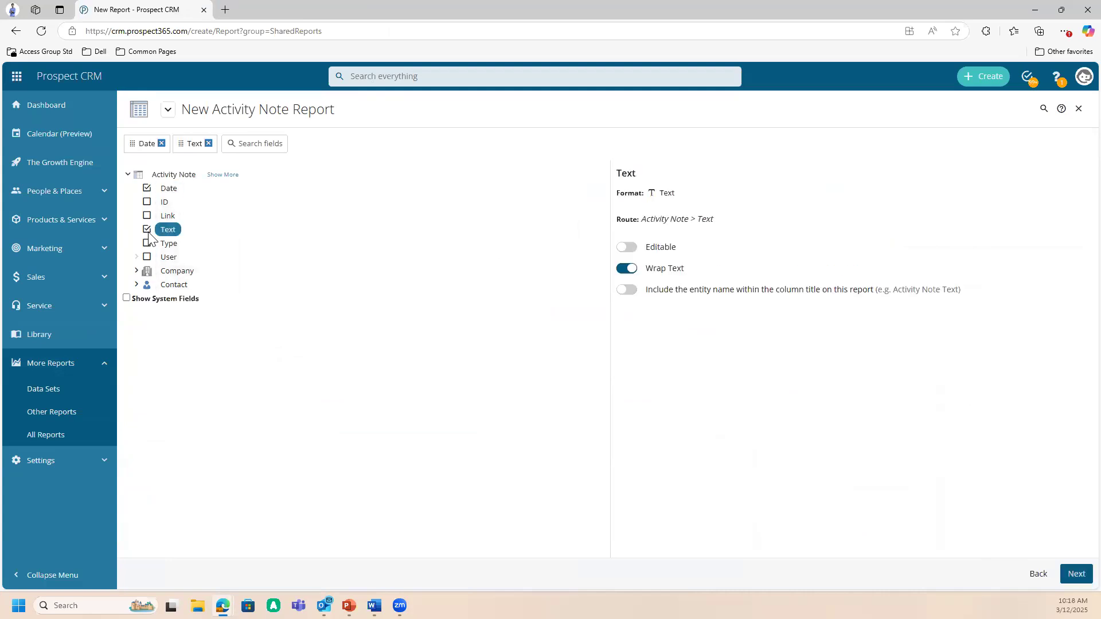
left_click(148, 244)
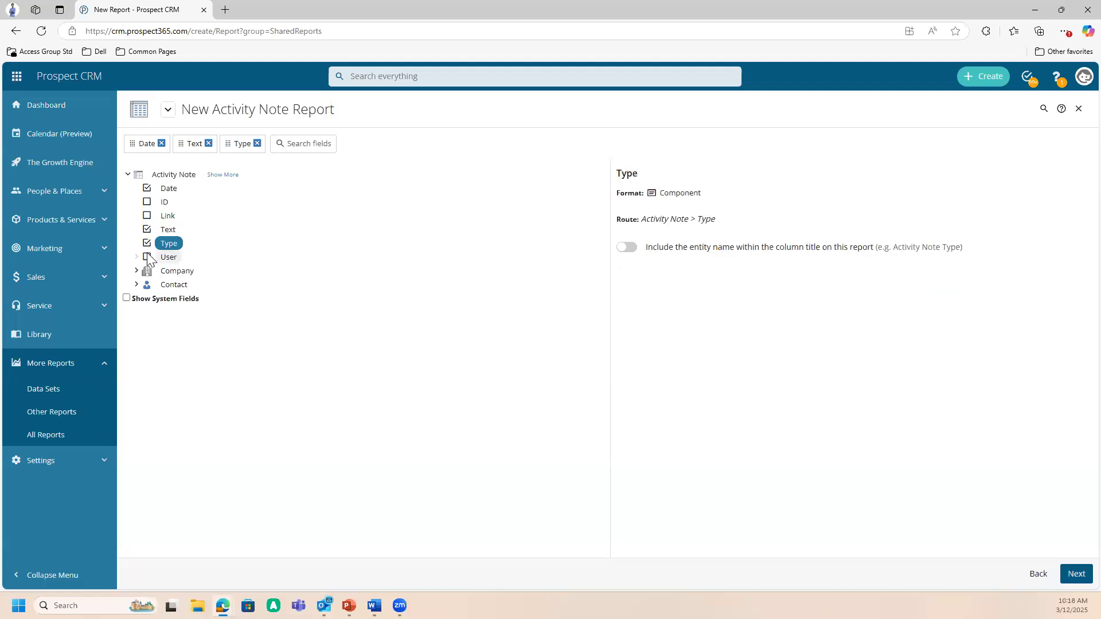
left_click(147, 258)
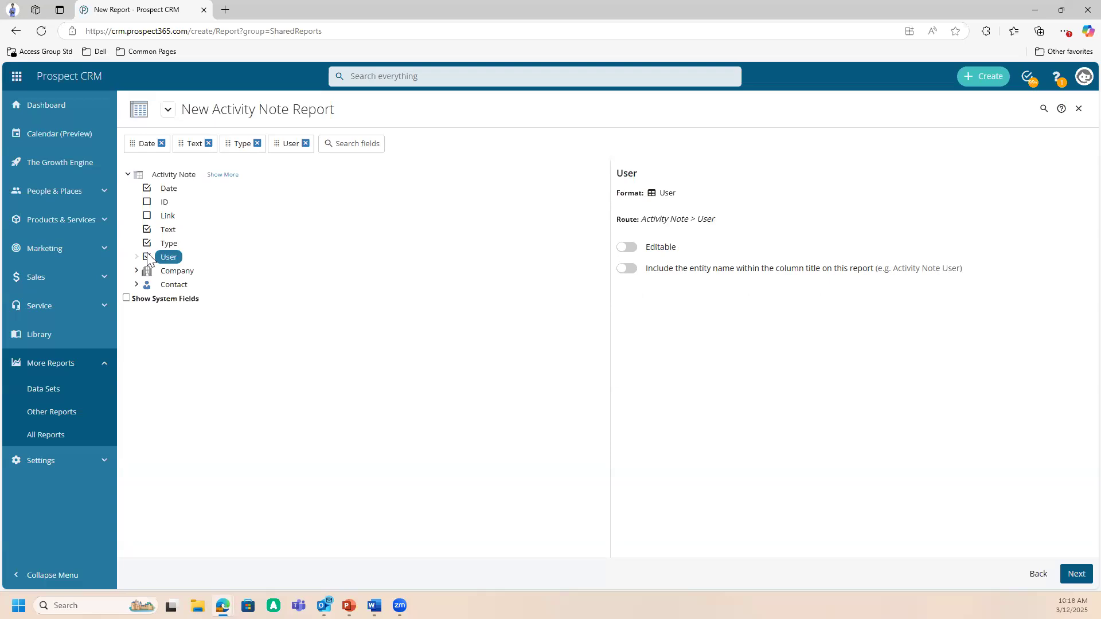
- Expand the Company entity under Activity Note and add its Name and Account Manager fields to the report
left_click(137, 271)
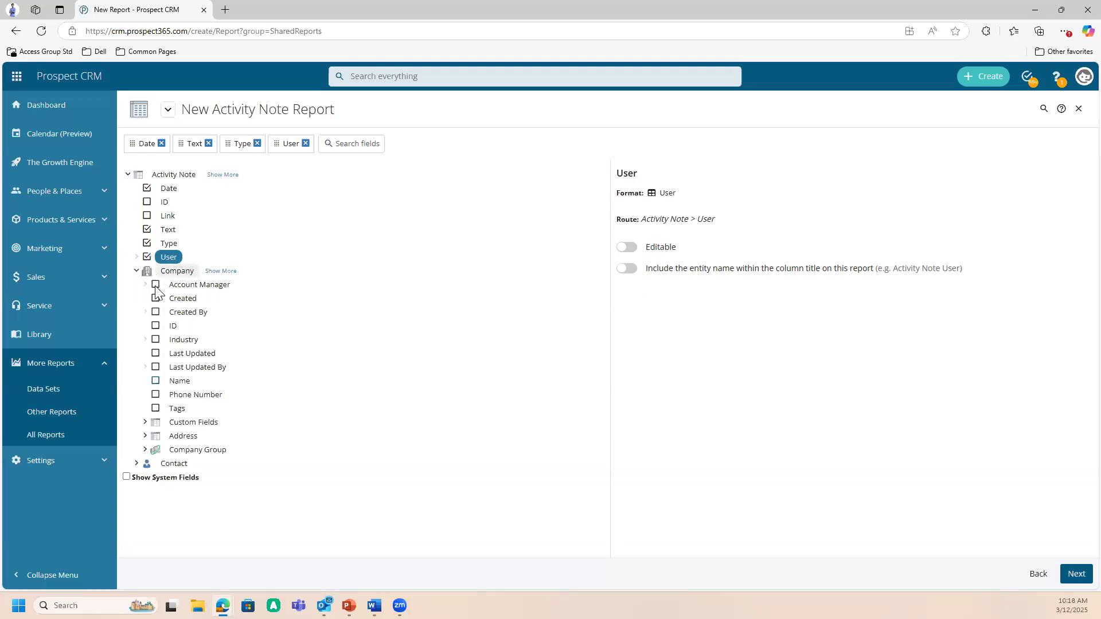
left_click(155, 381)
left_click(175, 464)
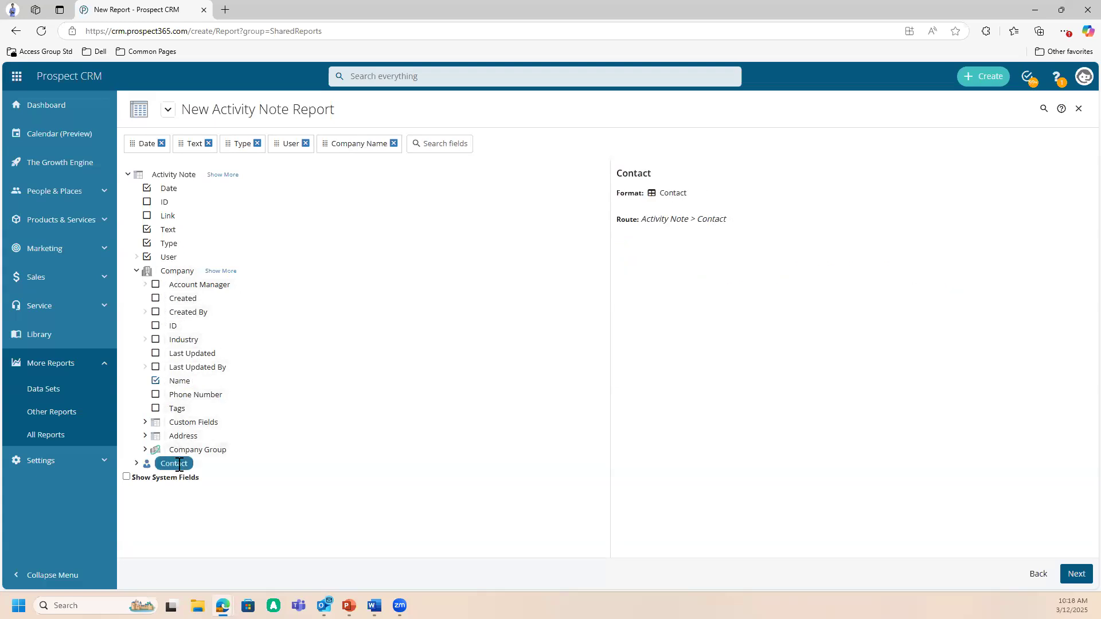
left_click(155, 285)
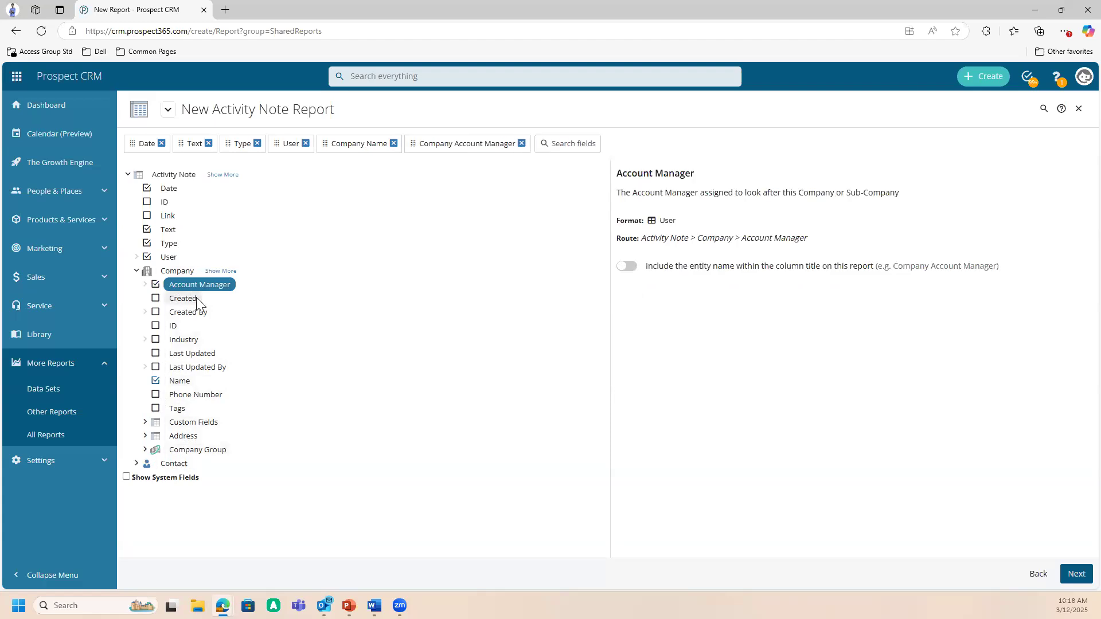
- Generate the Activity Note report and move the company Name and Account Manager columns in front of the Date column
left_click(1077, 575)
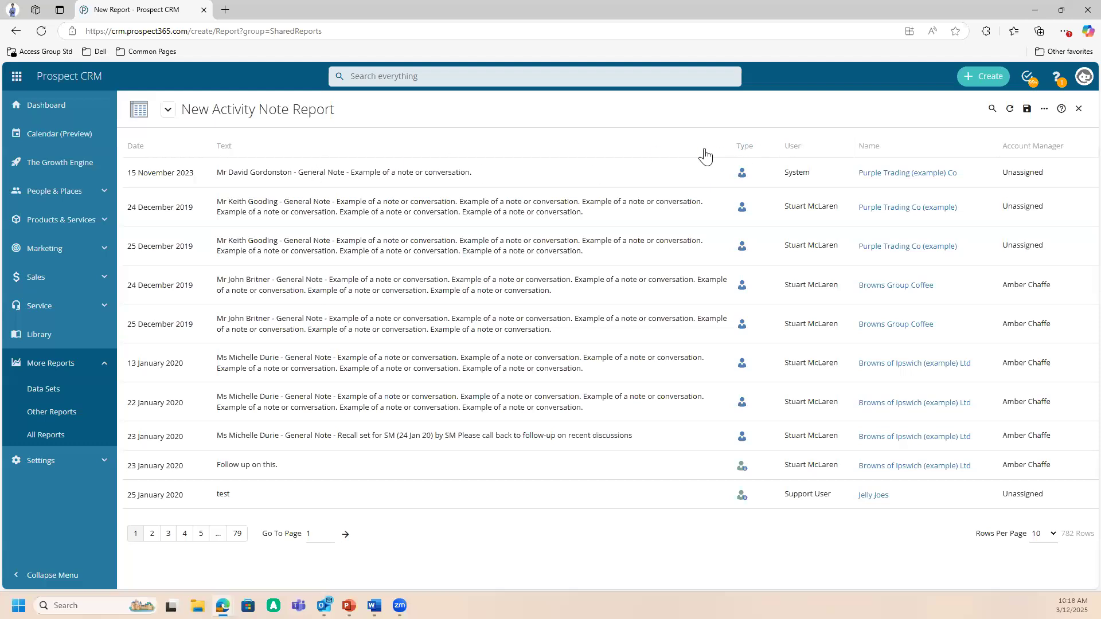
left_click_drag(888, 155, 158, 159)
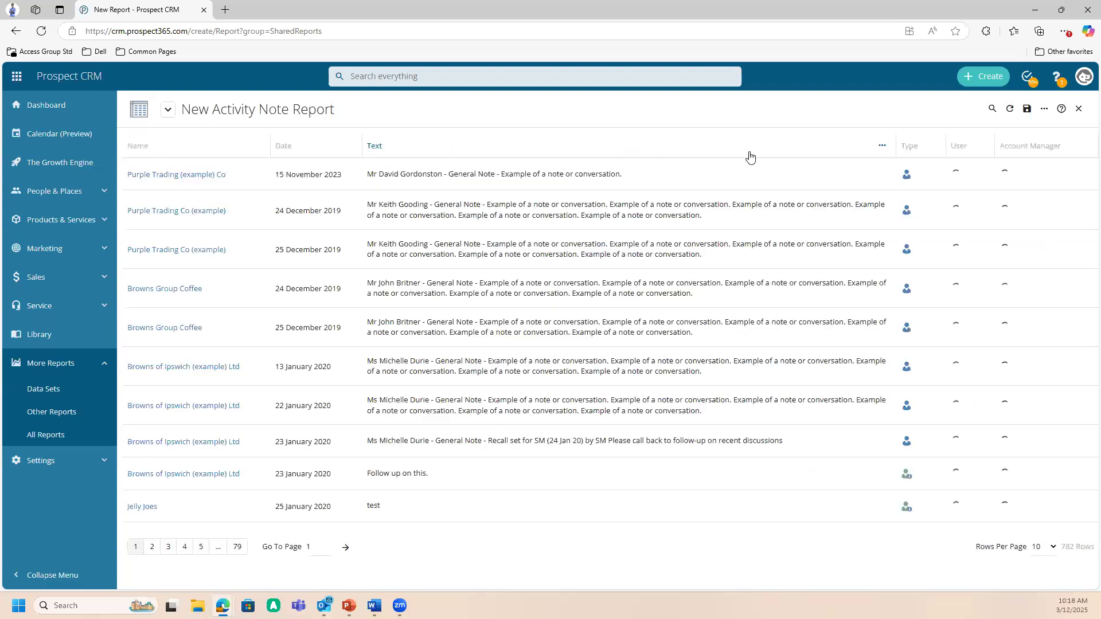
left_click_drag(1018, 156, 274, 150)
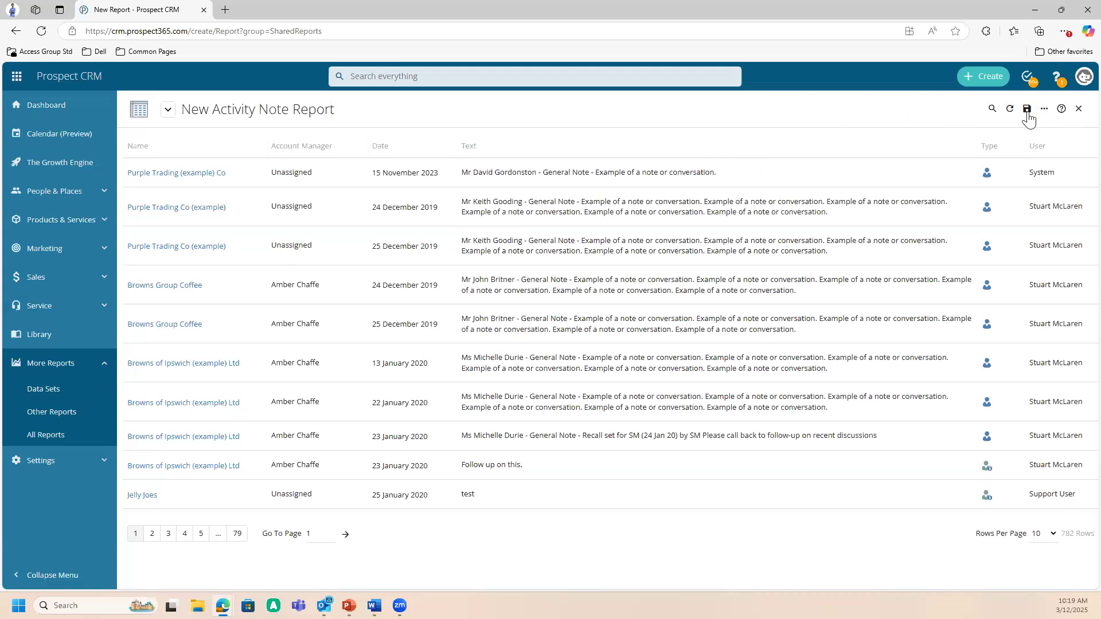
- Add report filters for the activity note's User and Date and for the company's Name
left_click(1045, 109)
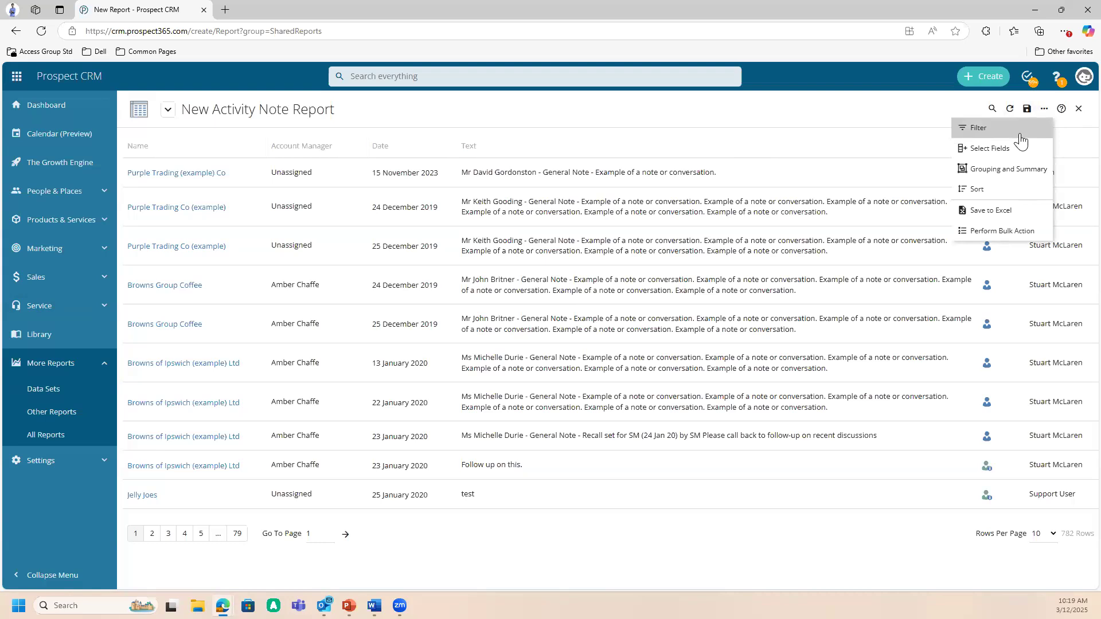
left_click(1022, 141)
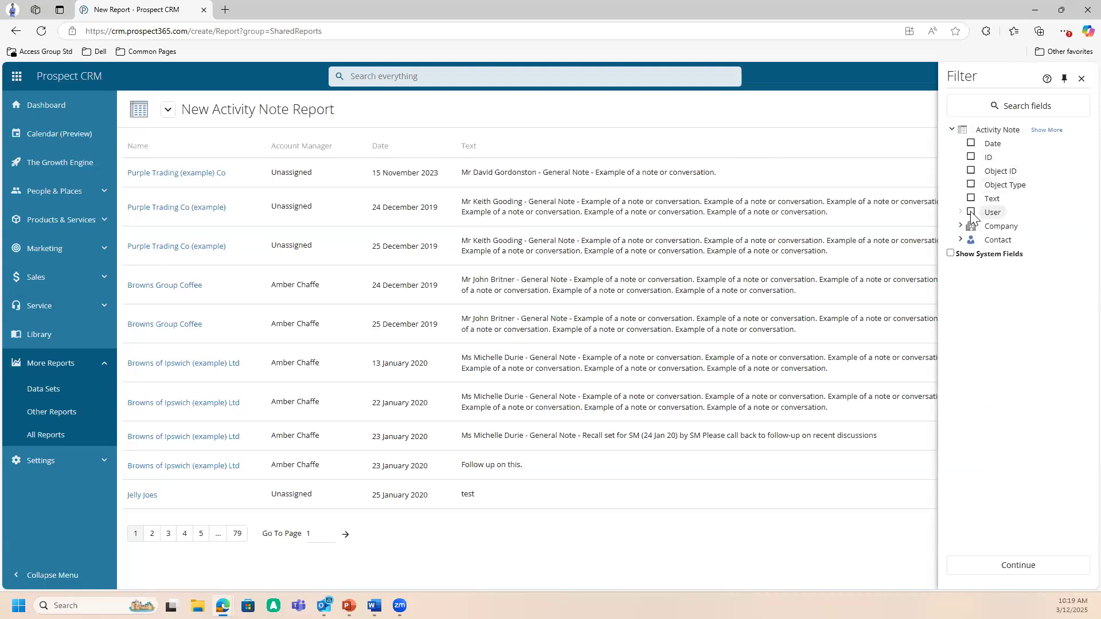
left_click(972, 213)
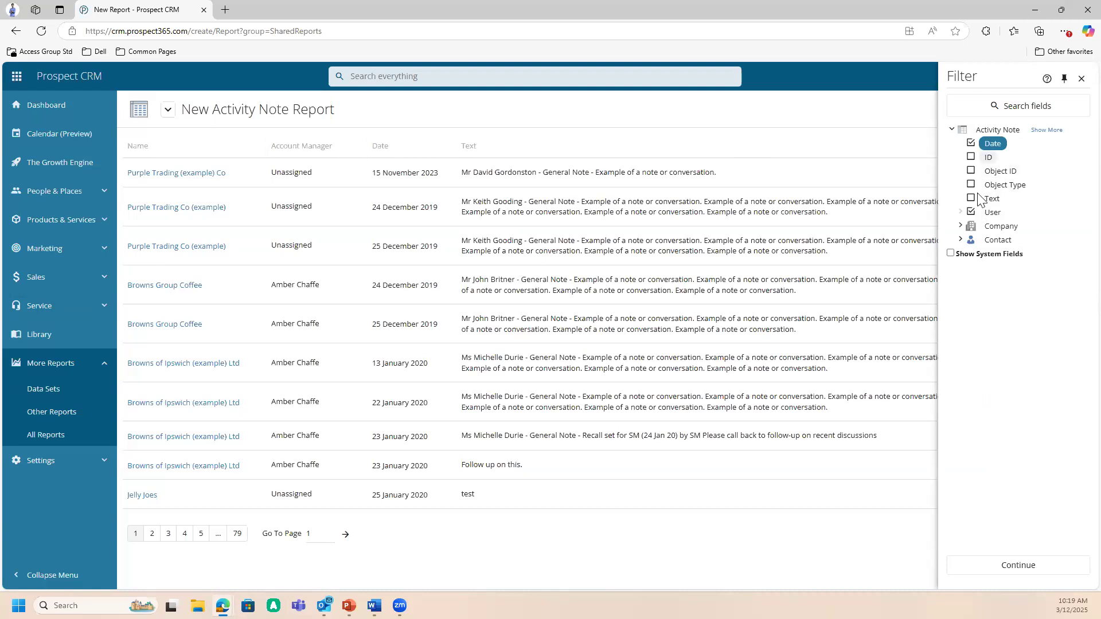
left_click(962, 227)
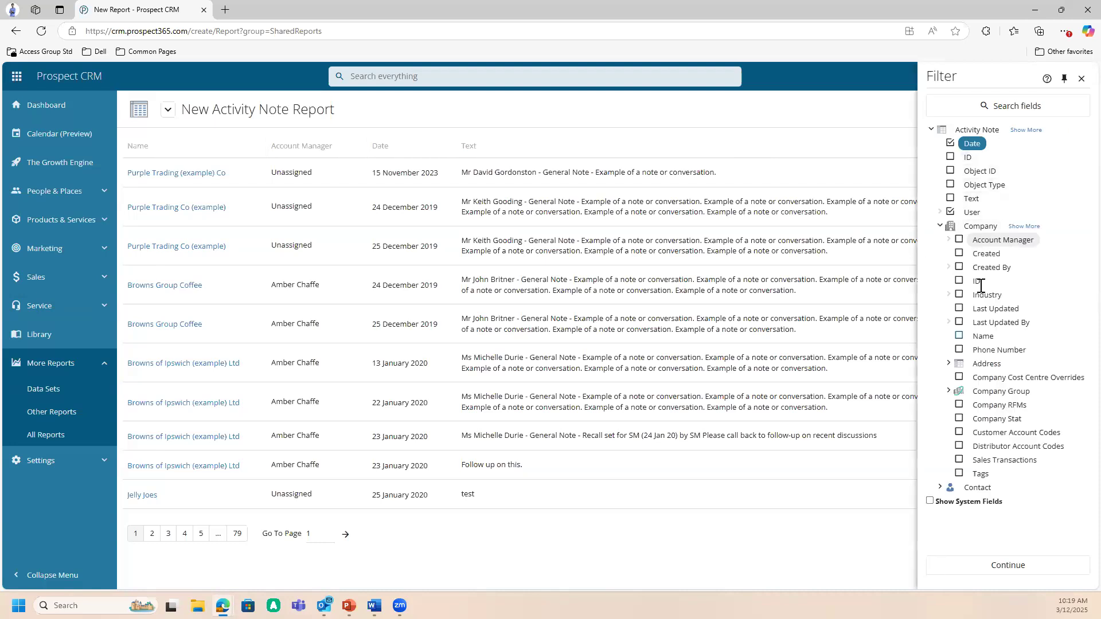
left_click(959, 336)
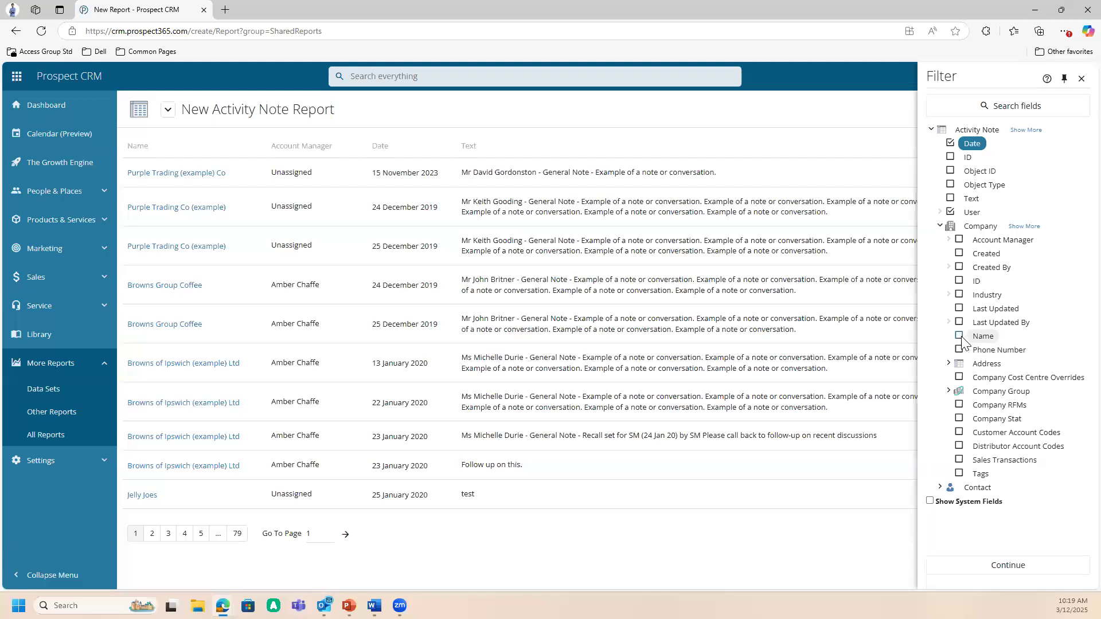
left_click(1019, 570)
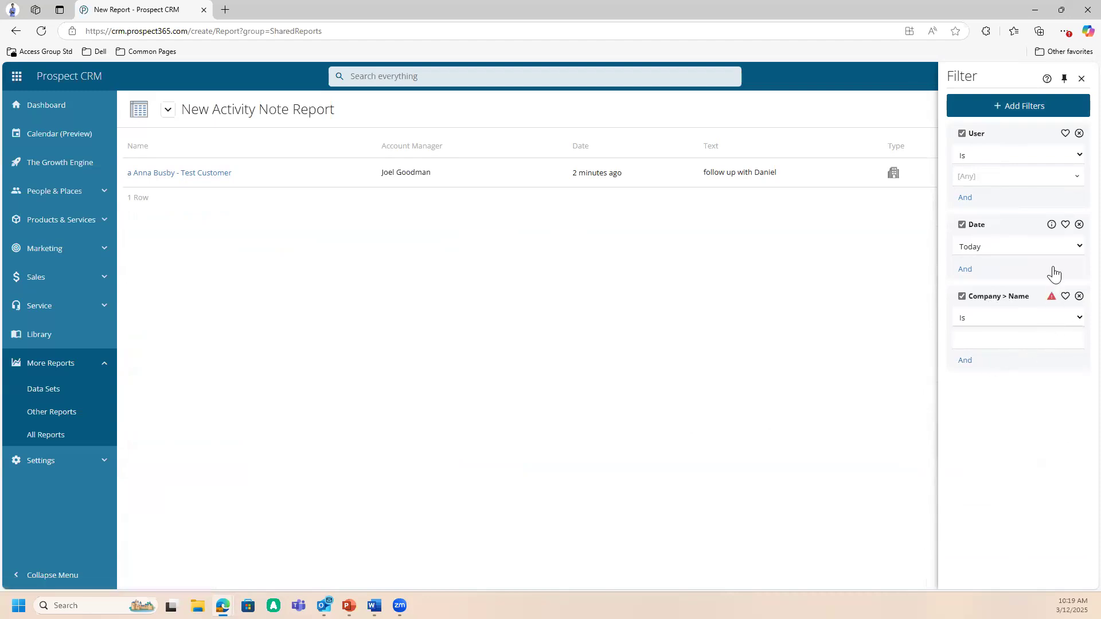
- Set the Date filter to Specific Year 2024 and close the filter settings
left_click(1061, 245)
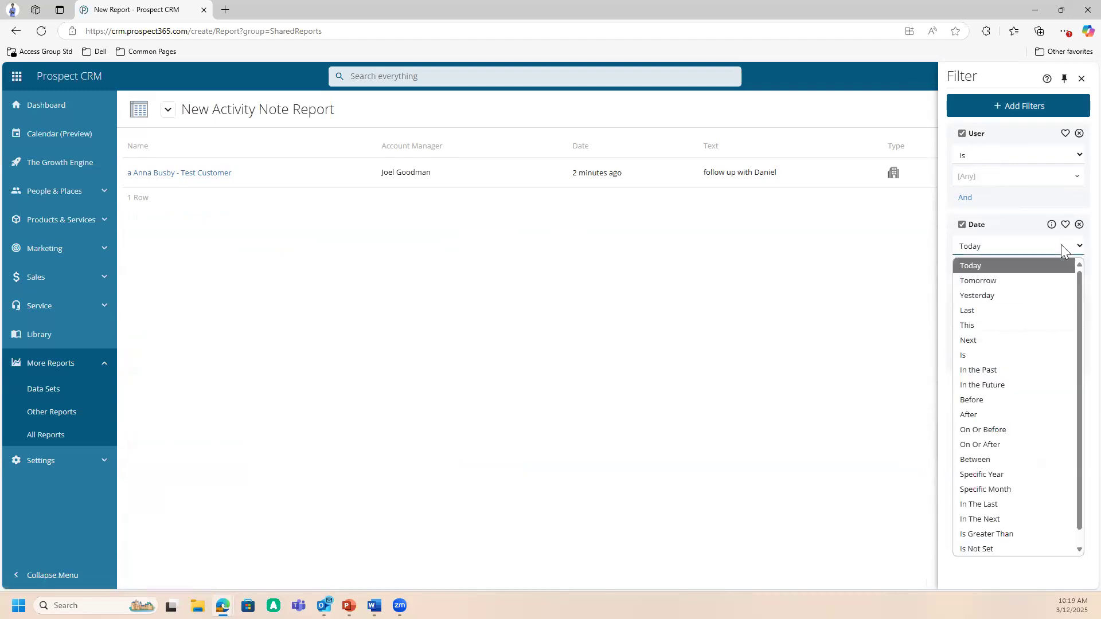
left_click(1023, 475)
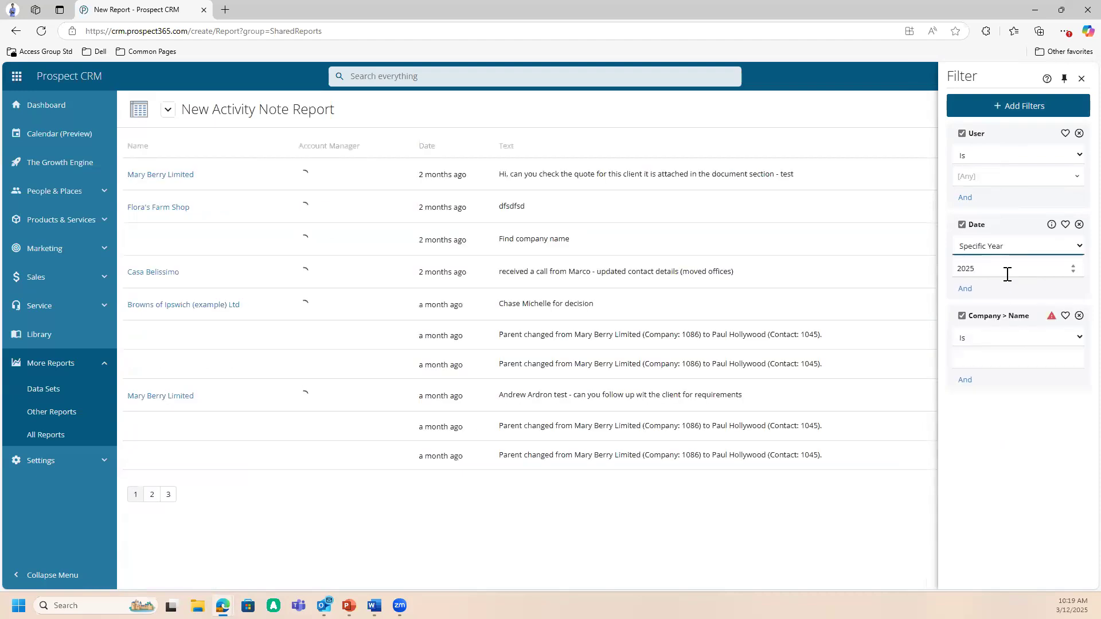
left_click(1007, 273)
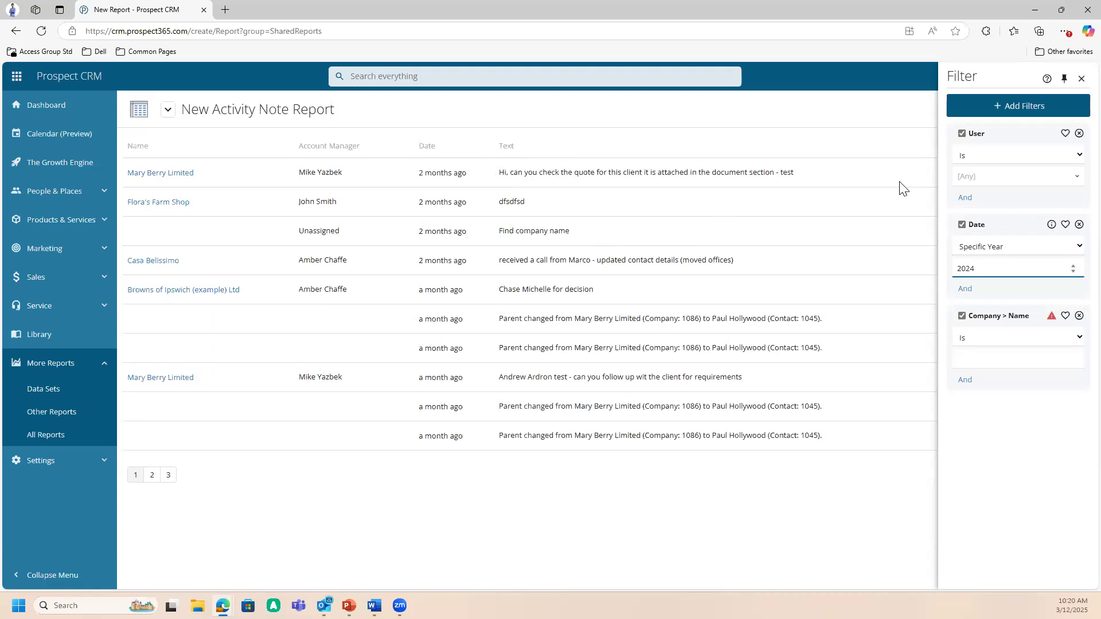
left_click(1060, 249)
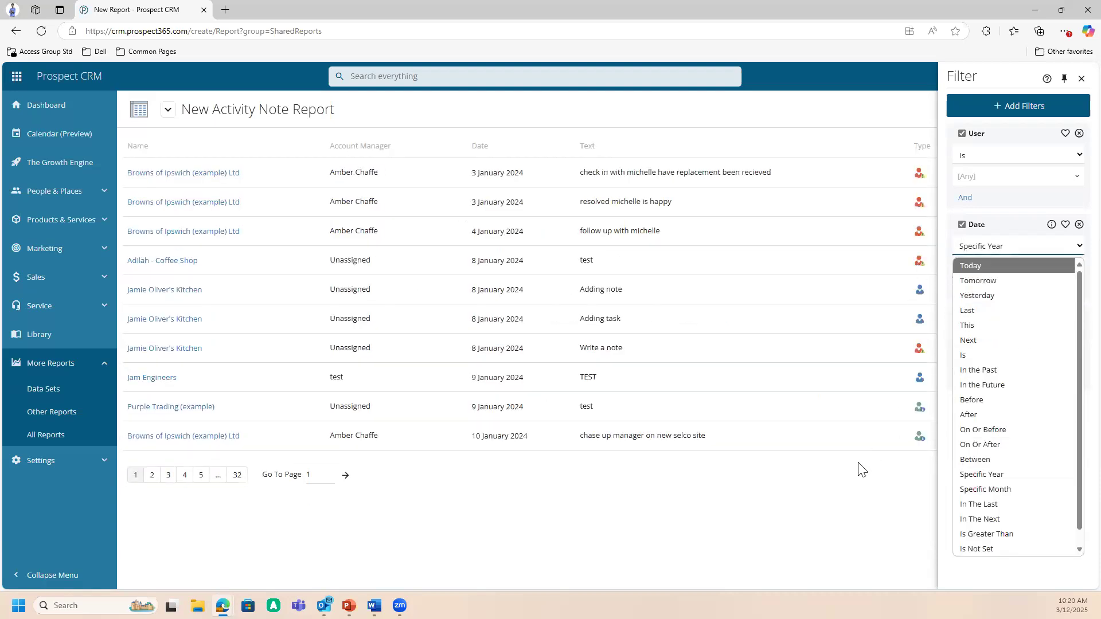
left_click(843, 492)
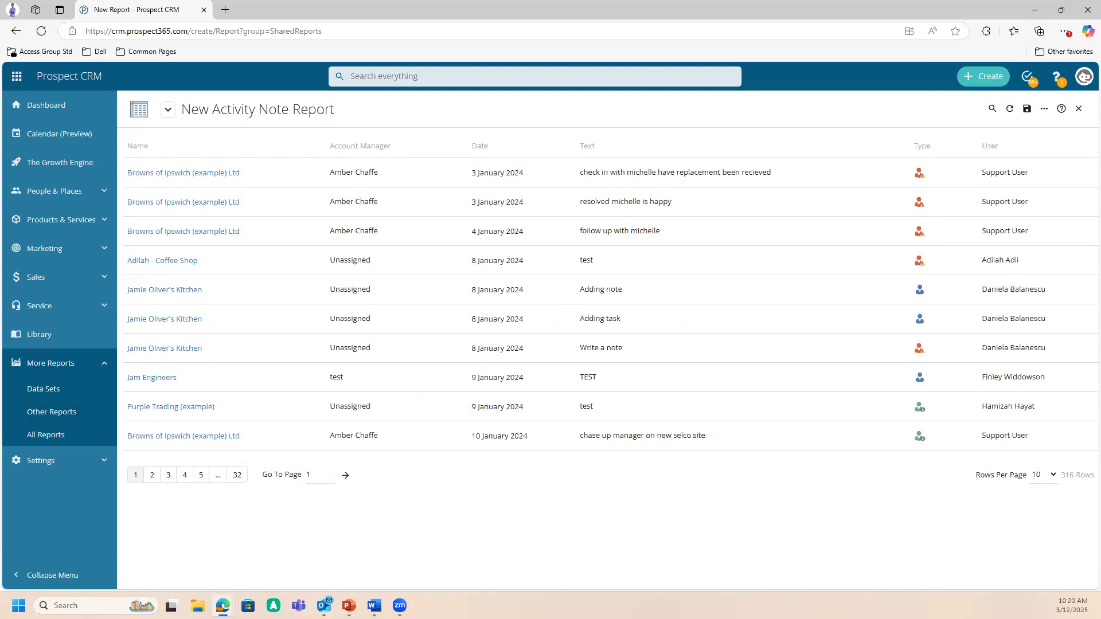
- Sort the report by Date in descending order, and switch it back to ascending order
left_click(508, 146)
left_click(502, 148)
left_click(470, 151)
left_click(497, 151)
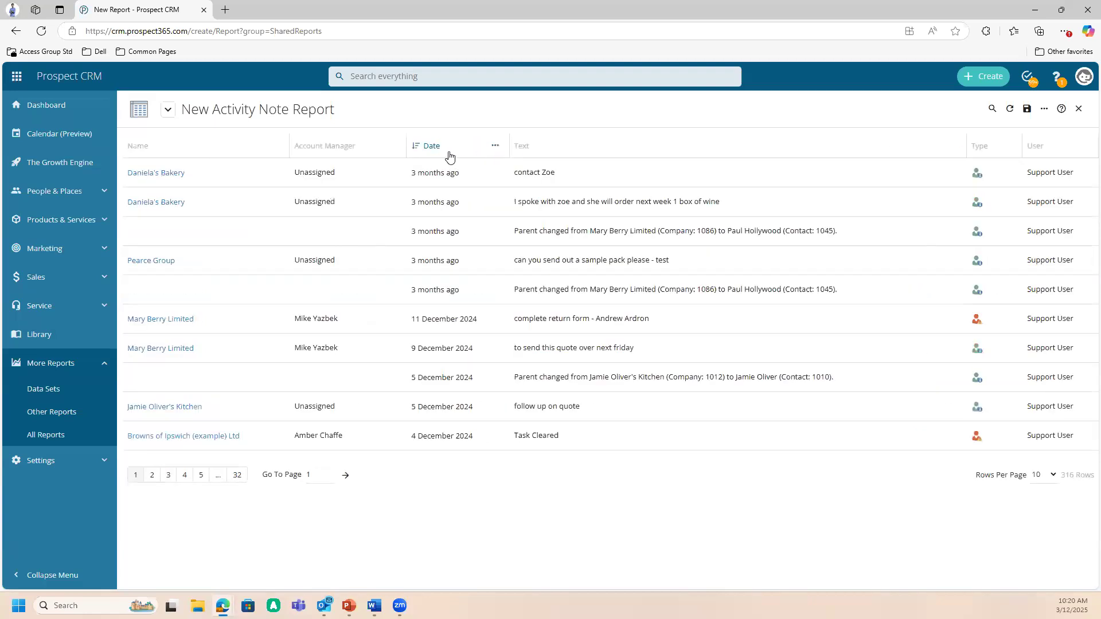
left_click(448, 152)
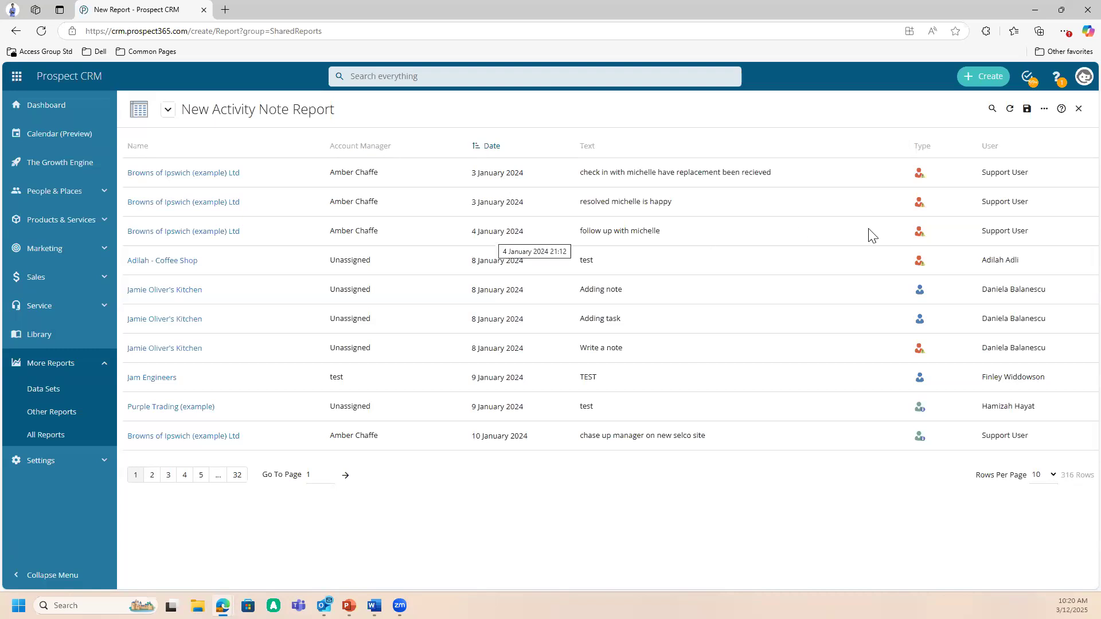
- Restrict the User filter to one specific user found by first name, and close the filter settings
left_click(1044, 109)
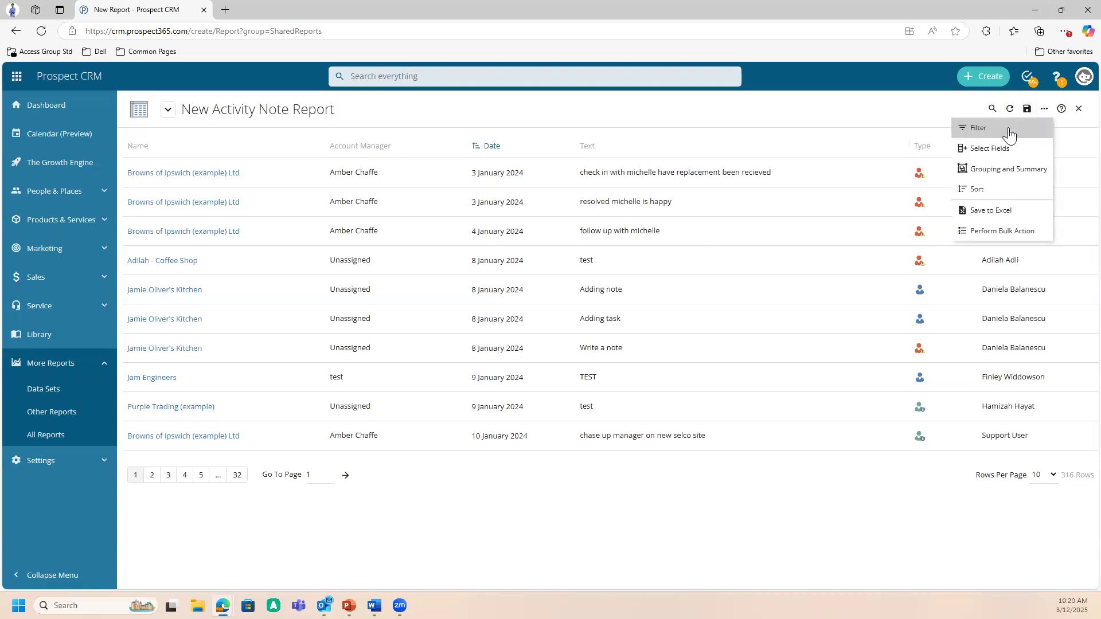
left_click(1010, 133)
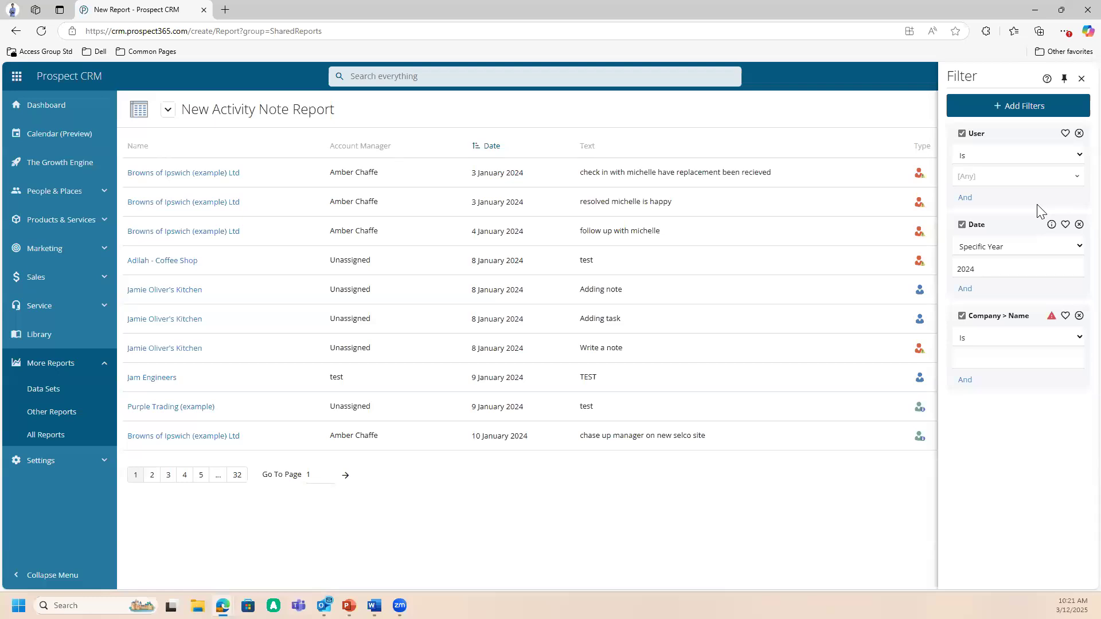
left_click(1079, 178)
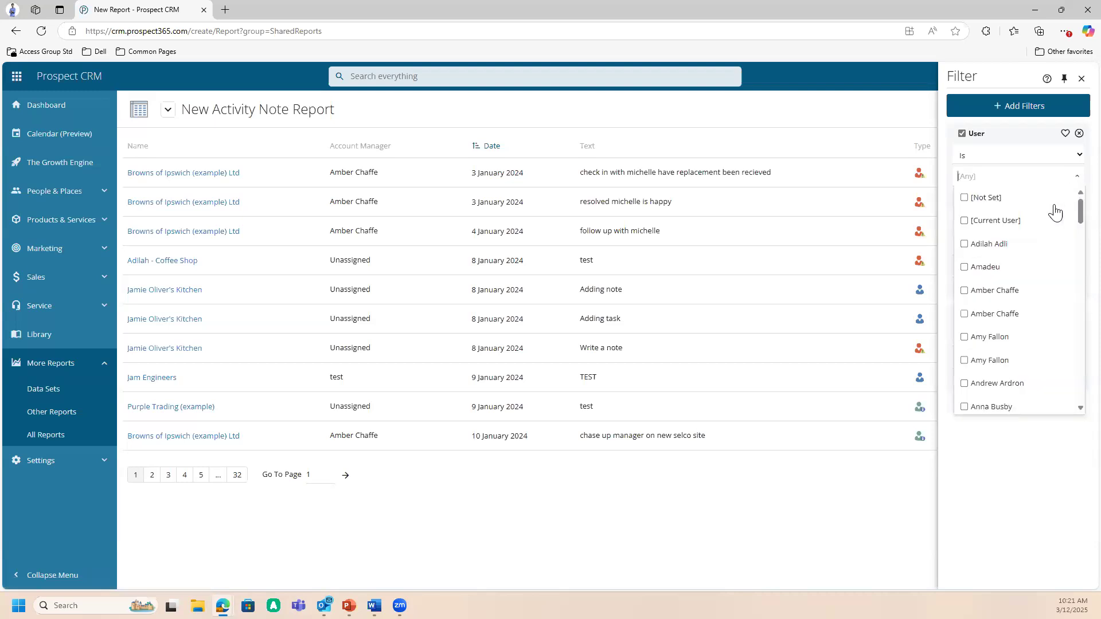
scroll(1036, 310, "down", 3)
scroll(1027, 310, "up", 3)
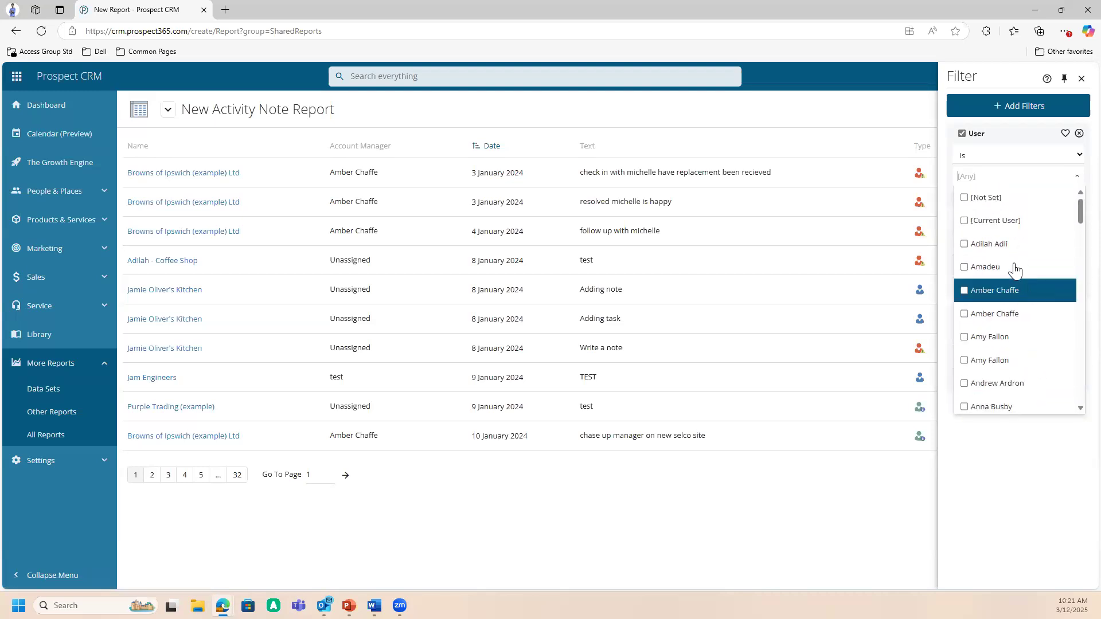
type("codruta")
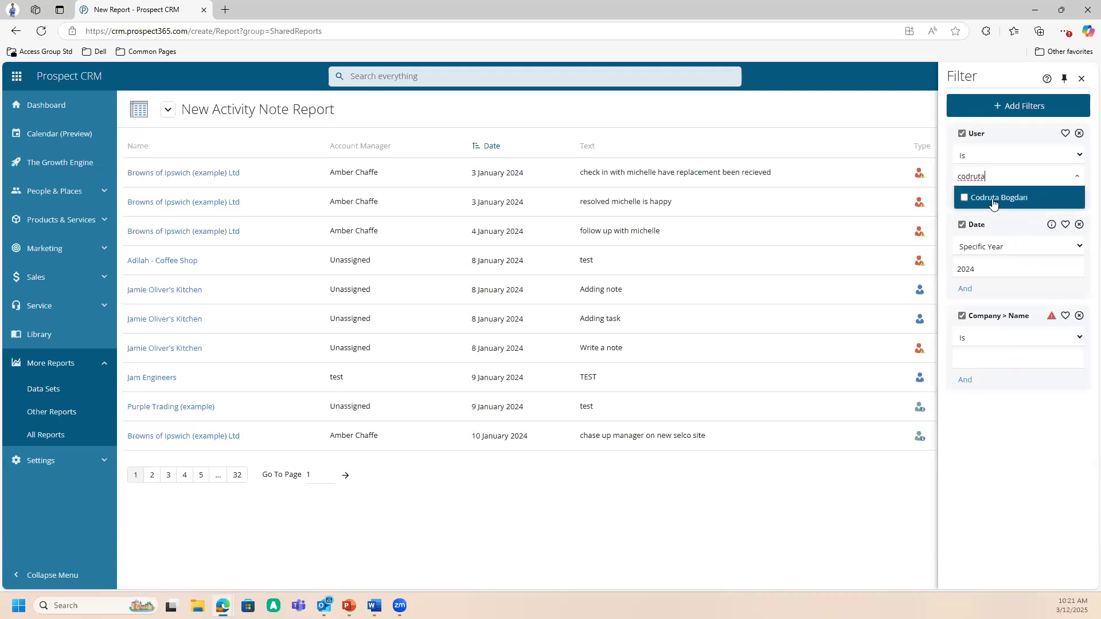
left_click(993, 201)
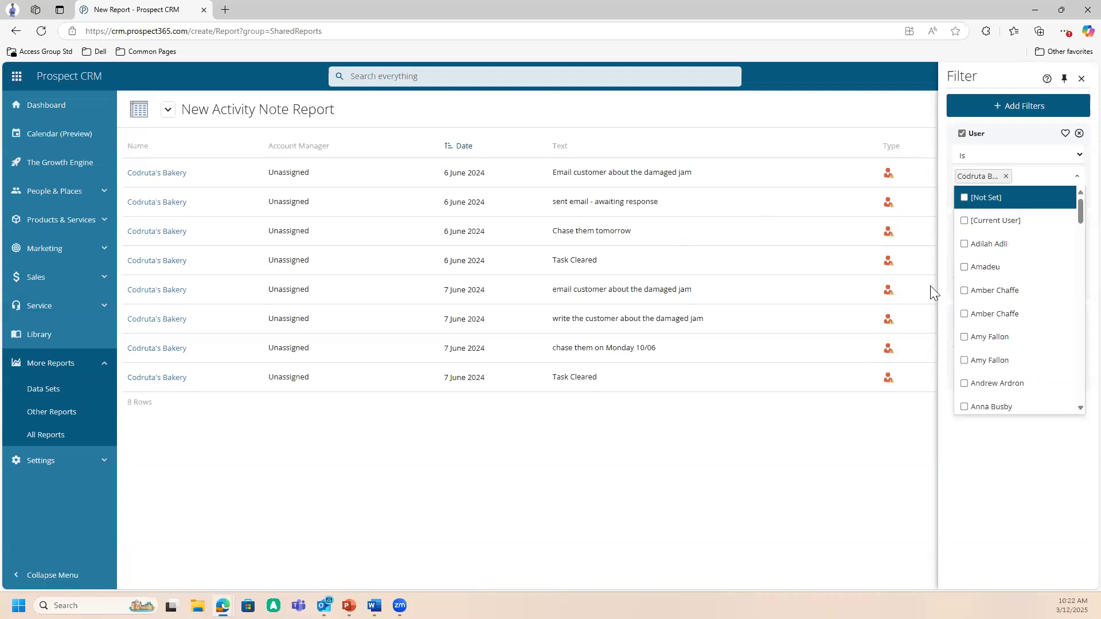
left_click(910, 409)
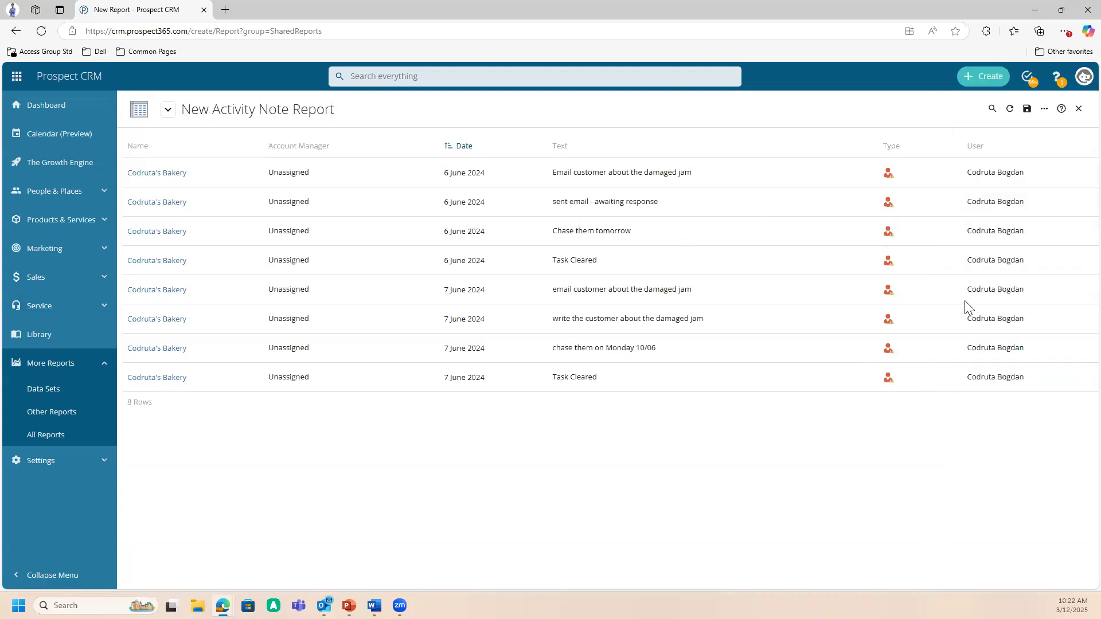
- Mark the User, Date and Company Name filters as favourites
left_click(1045, 109)
left_click(1019, 133)
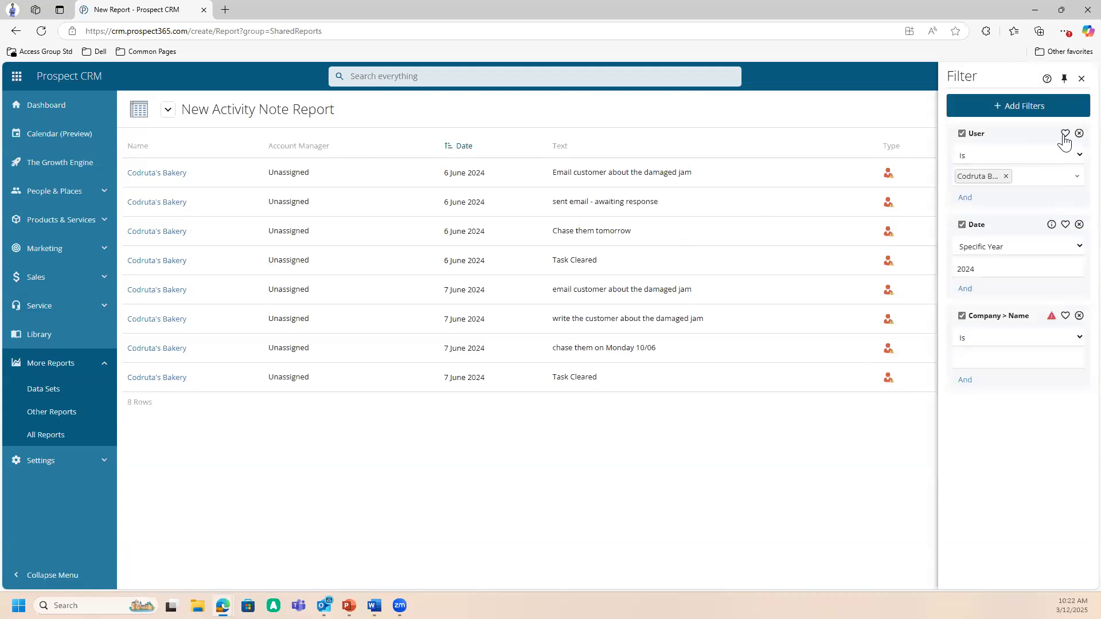
left_click(1065, 290)
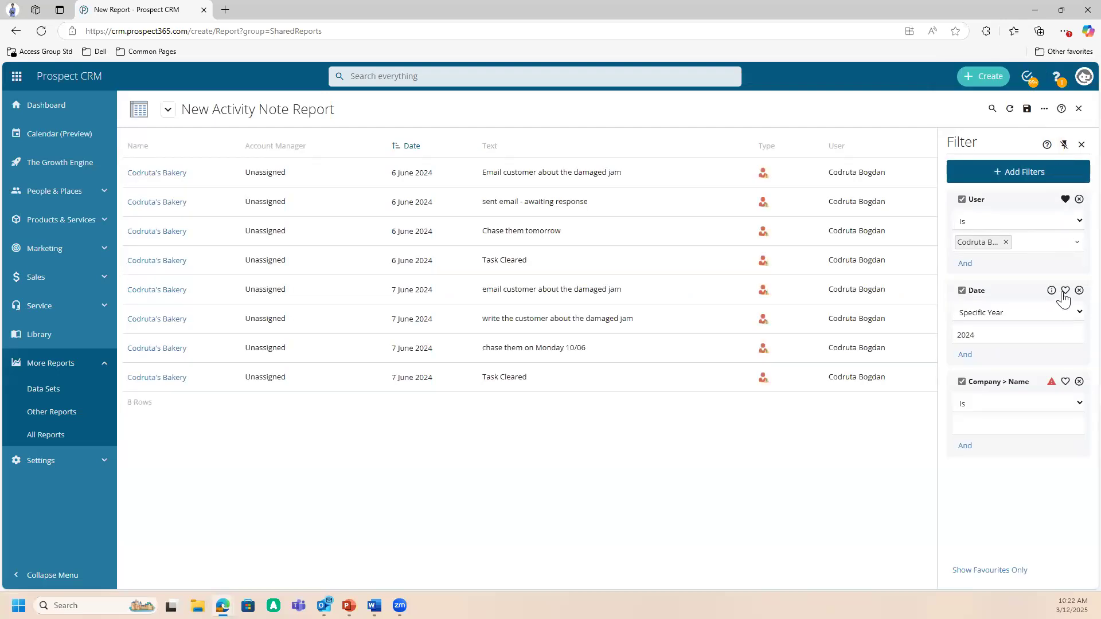
left_click(1065, 383)
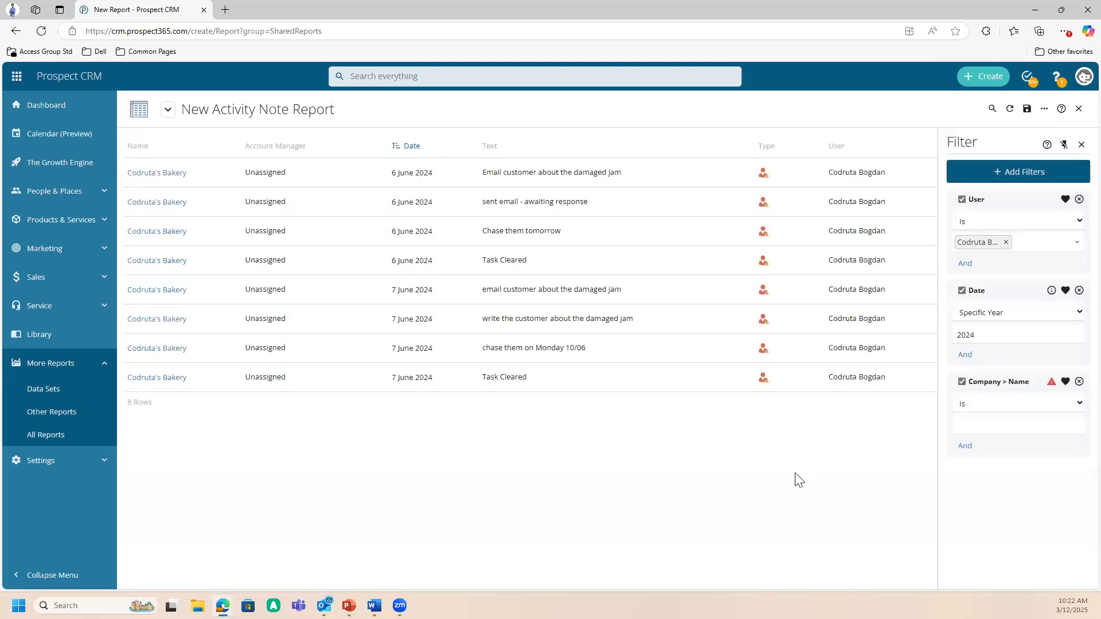
- Save the report as Activity Feed in the Other Reports group, shared with all CRM users
left_click(1026, 110)
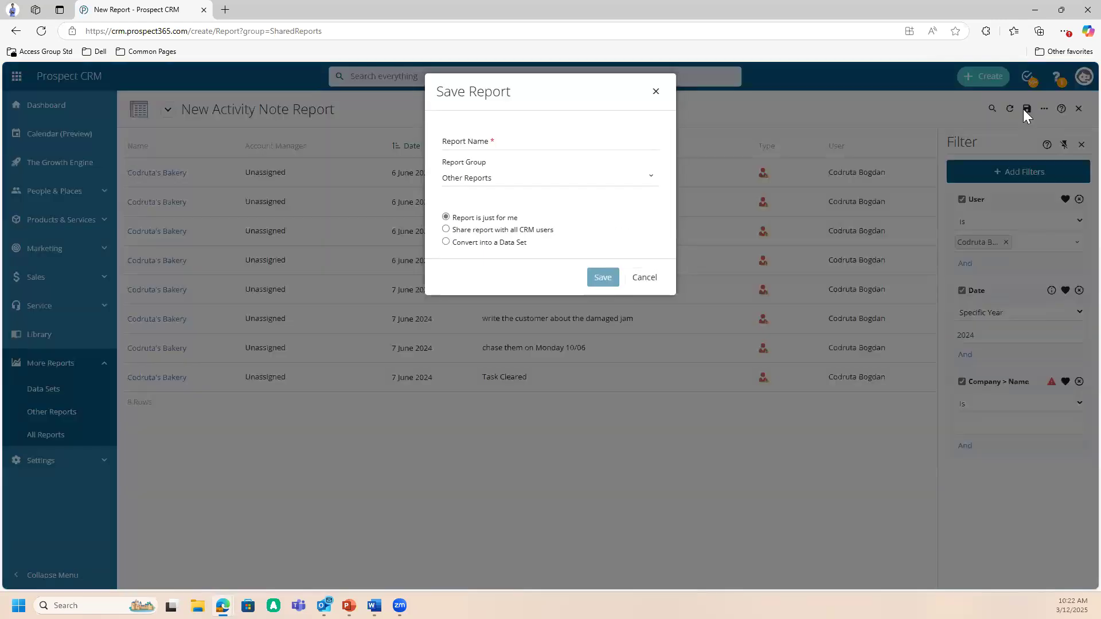
left_click(560, 144)
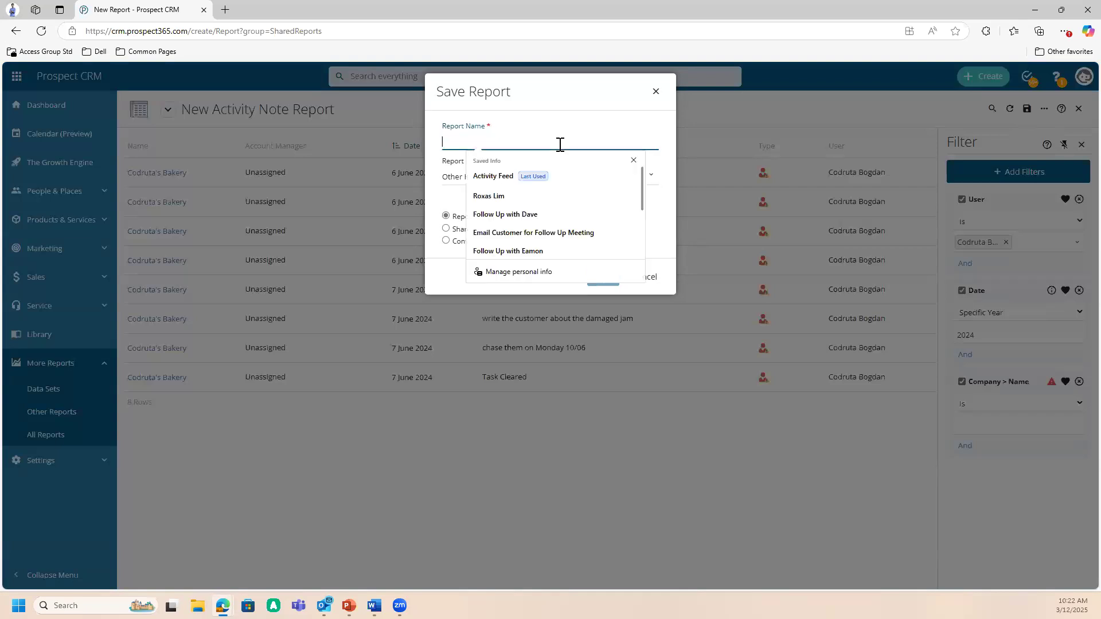
type("Aciti")
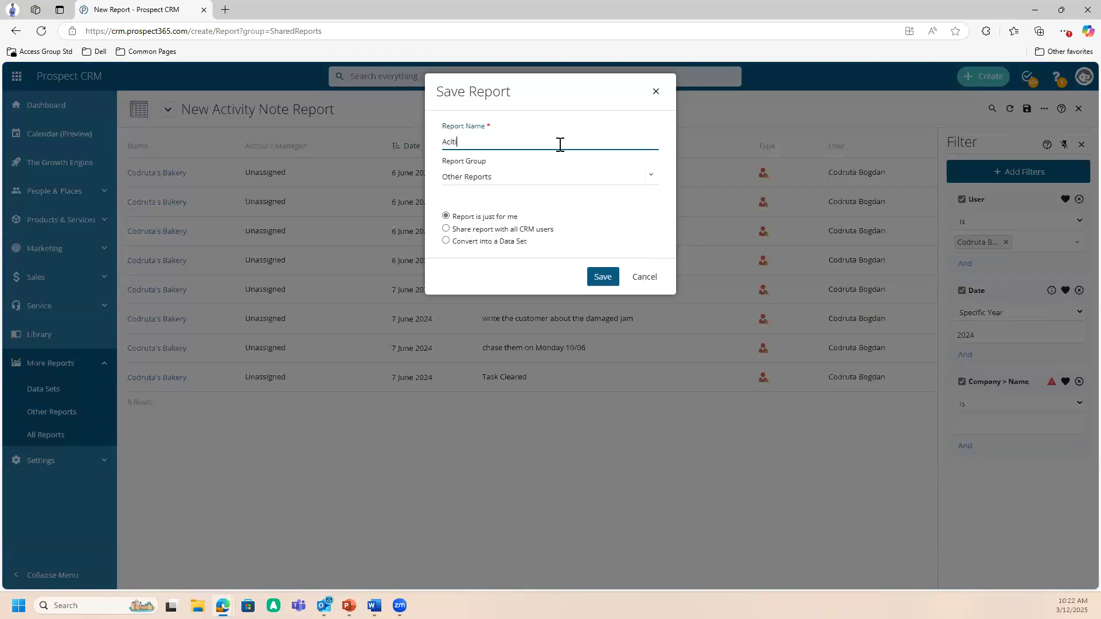
type("vity Feed")
left_click(445, 230)
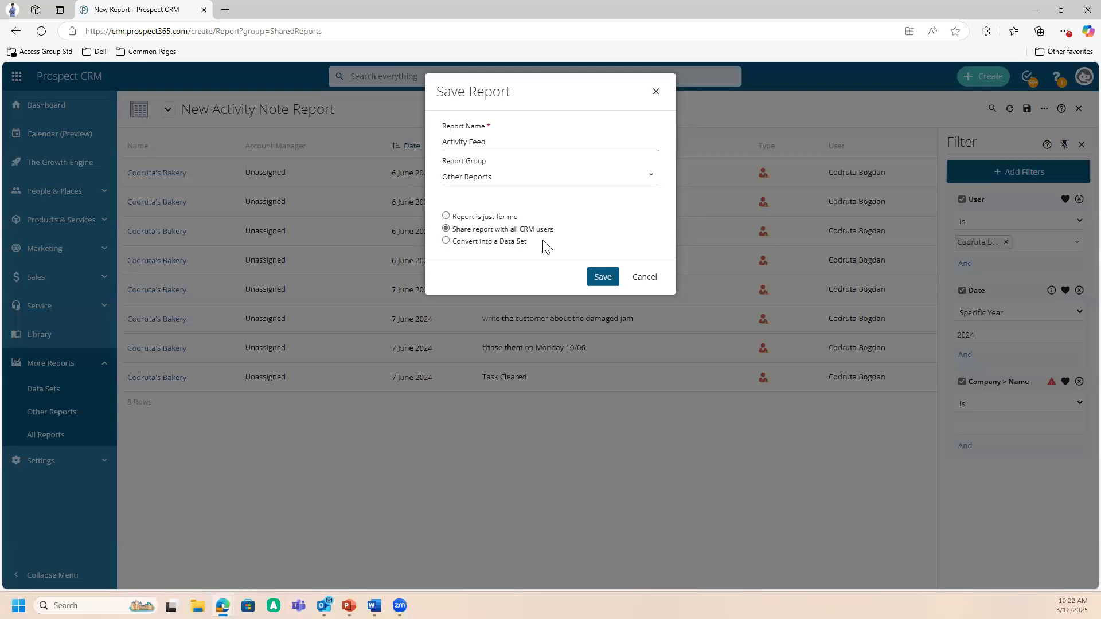
left_click(607, 283)
left_click(650, 179)
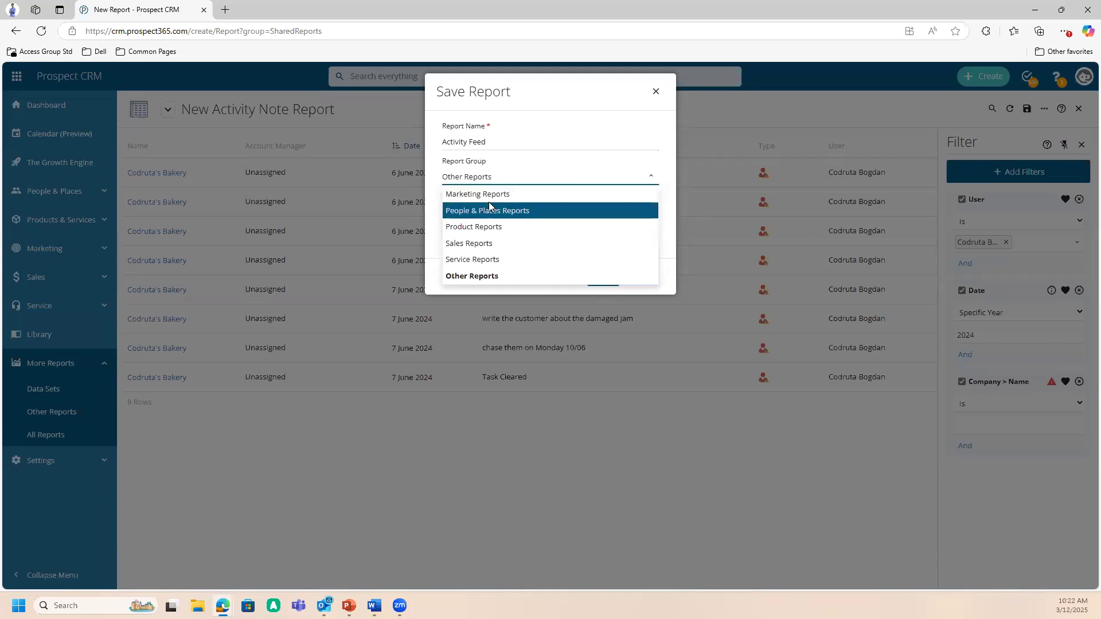
left_click(484, 277)
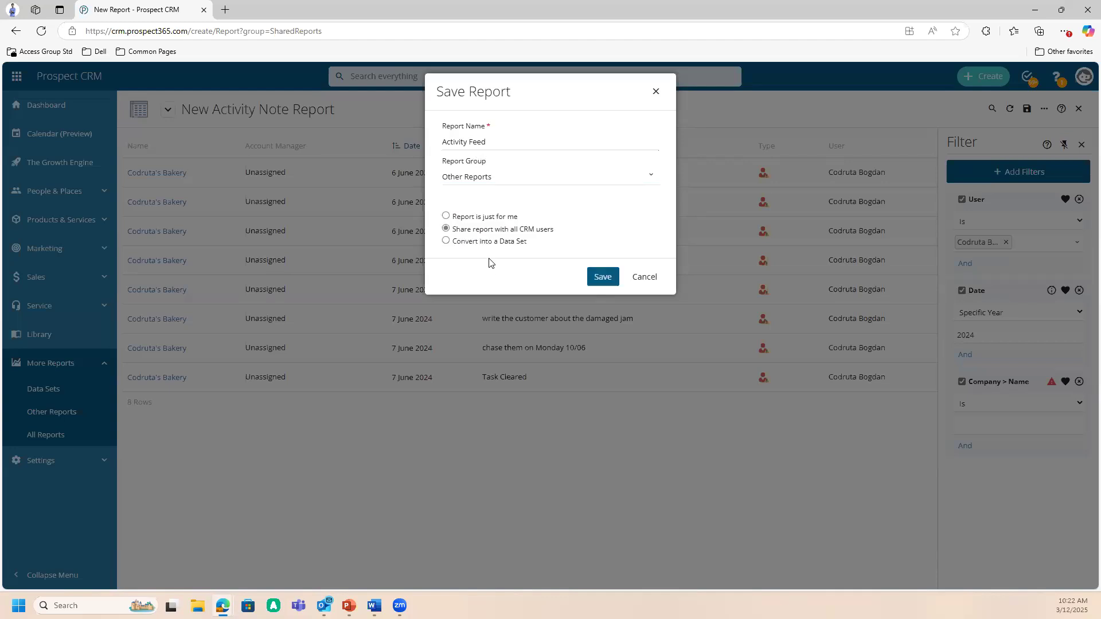
left_click(601, 278)
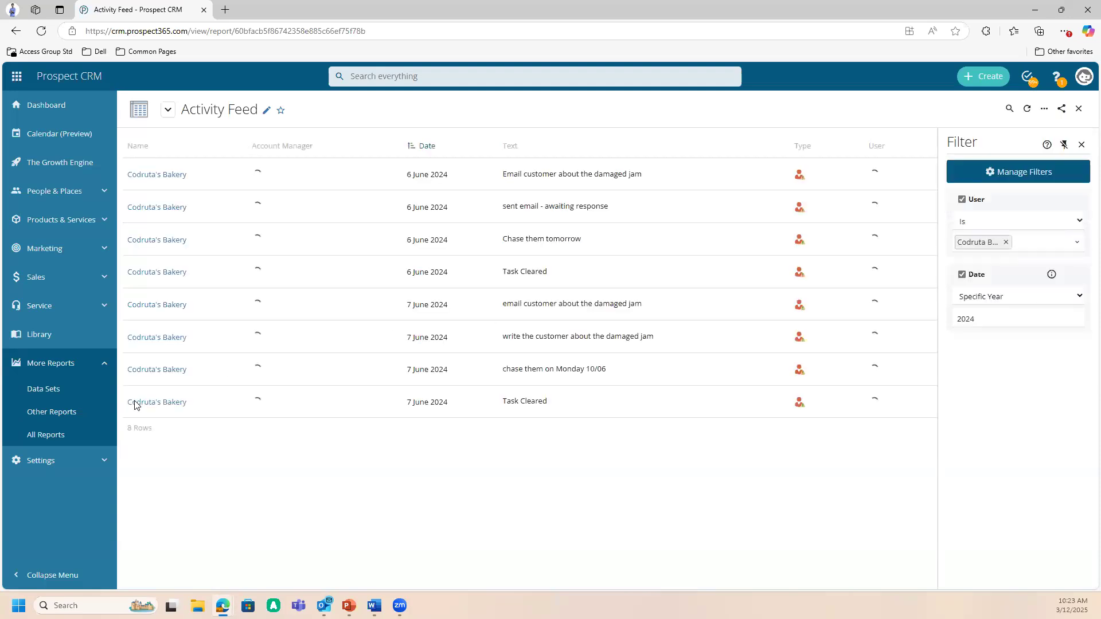
- Open the list of all reports and mark the newly saved Activity Feed report as a favourite
left_click(77, 438)
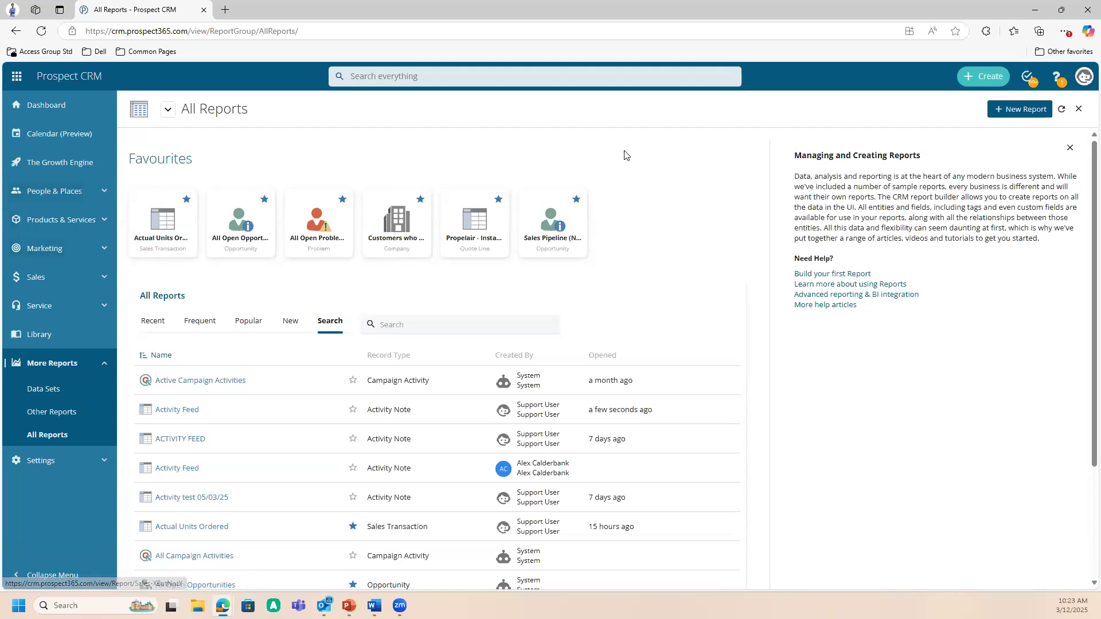
left_click(353, 411)
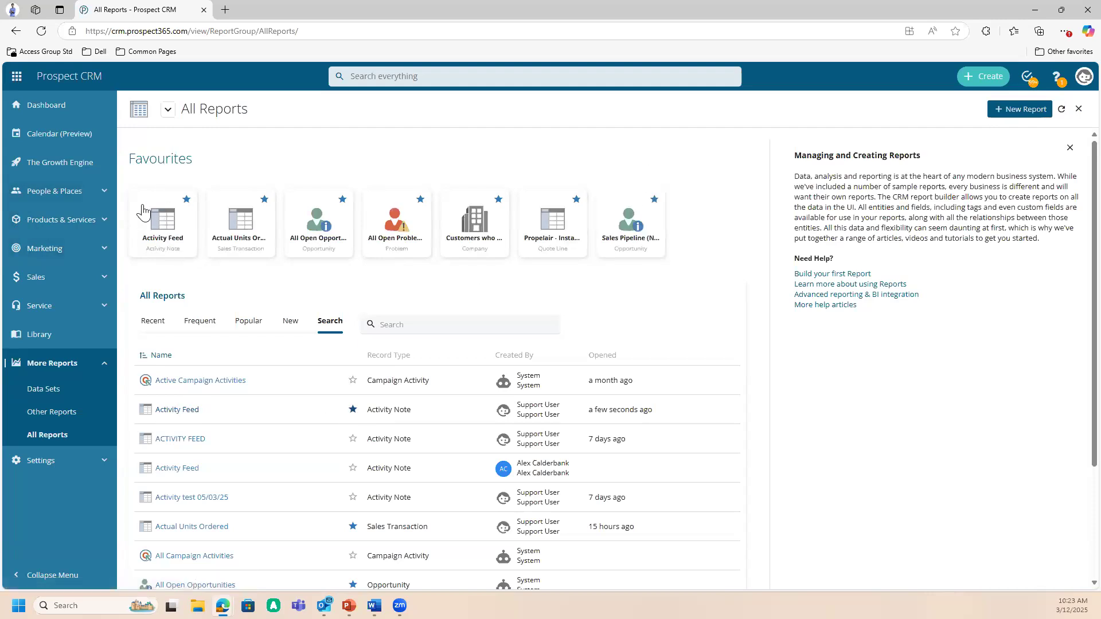
- Open the favourited Activity Feed report and examine the actions available for it, such as saving to Excel
left_click(166, 242)
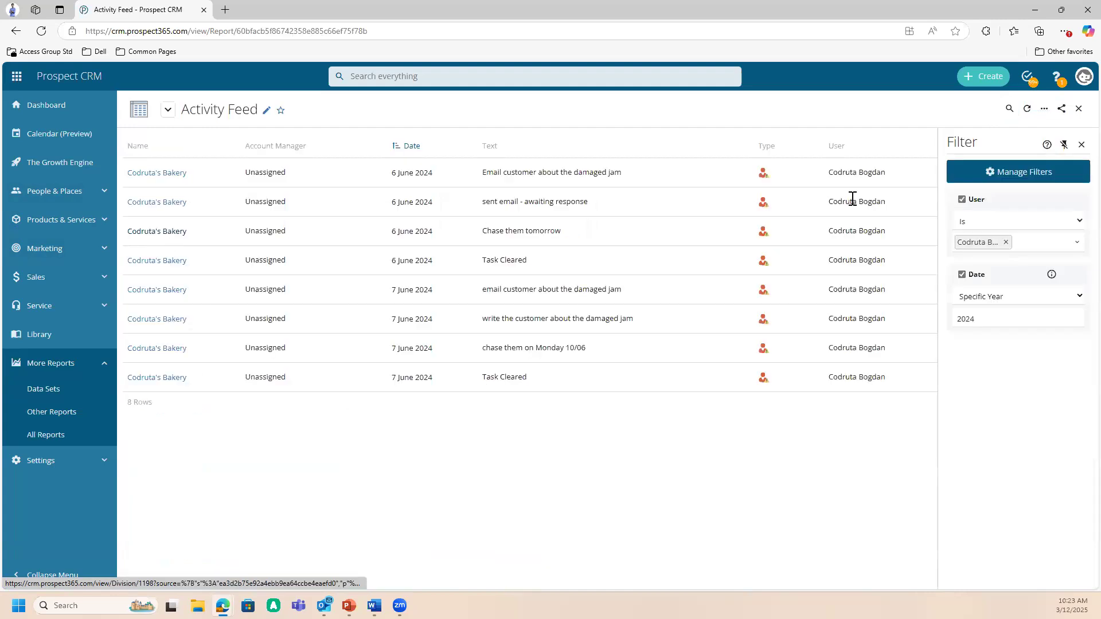
left_click(1043, 110)
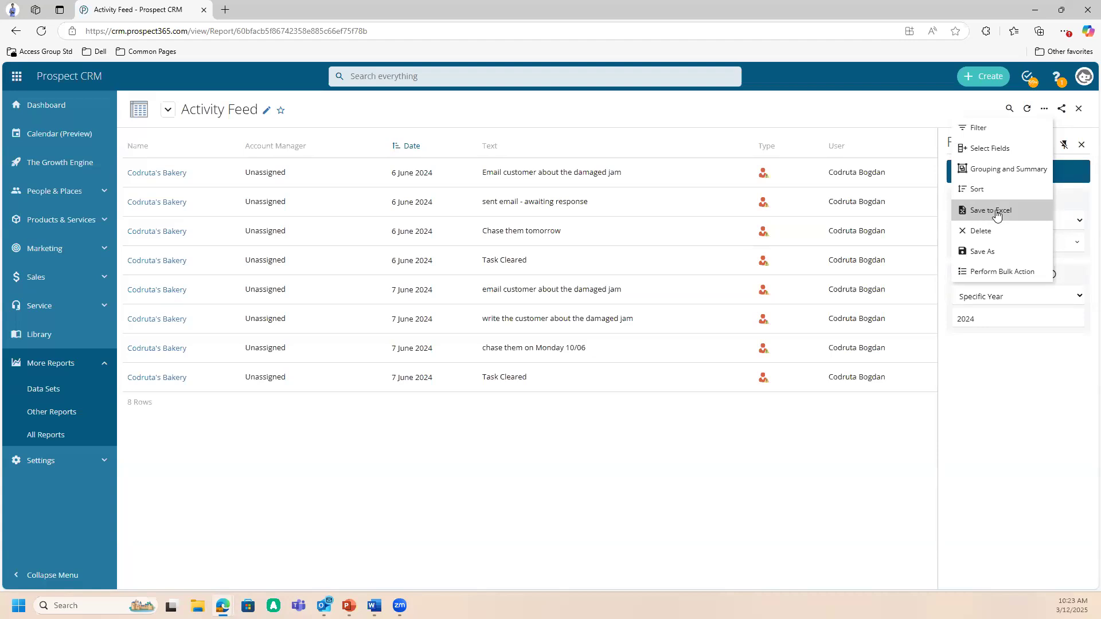
- Return to the home dashboard and open the configuration list of all dashboards from the dashboard selector
left_click(78, 85)
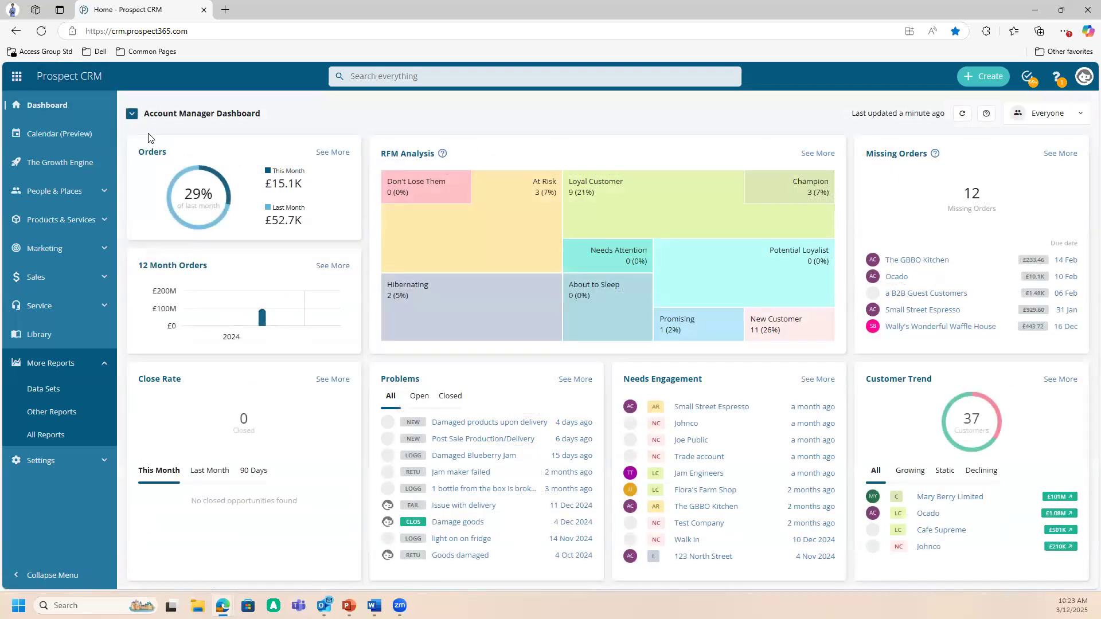
left_click(136, 117)
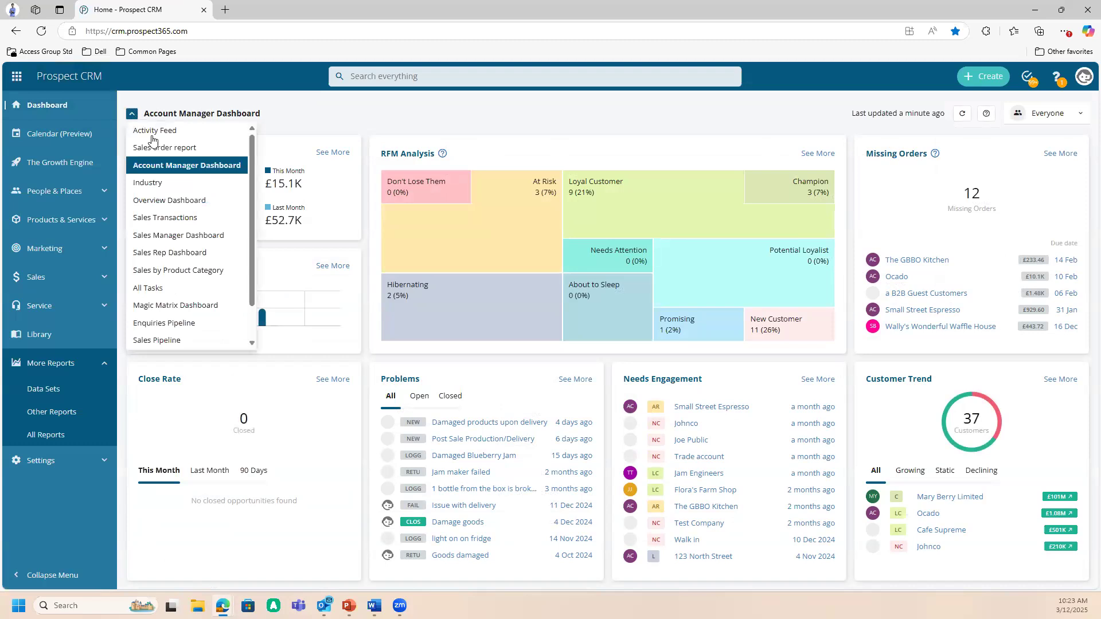
scroll(207, 252, "down", 1)
scroll(202, 223, "up", 1)
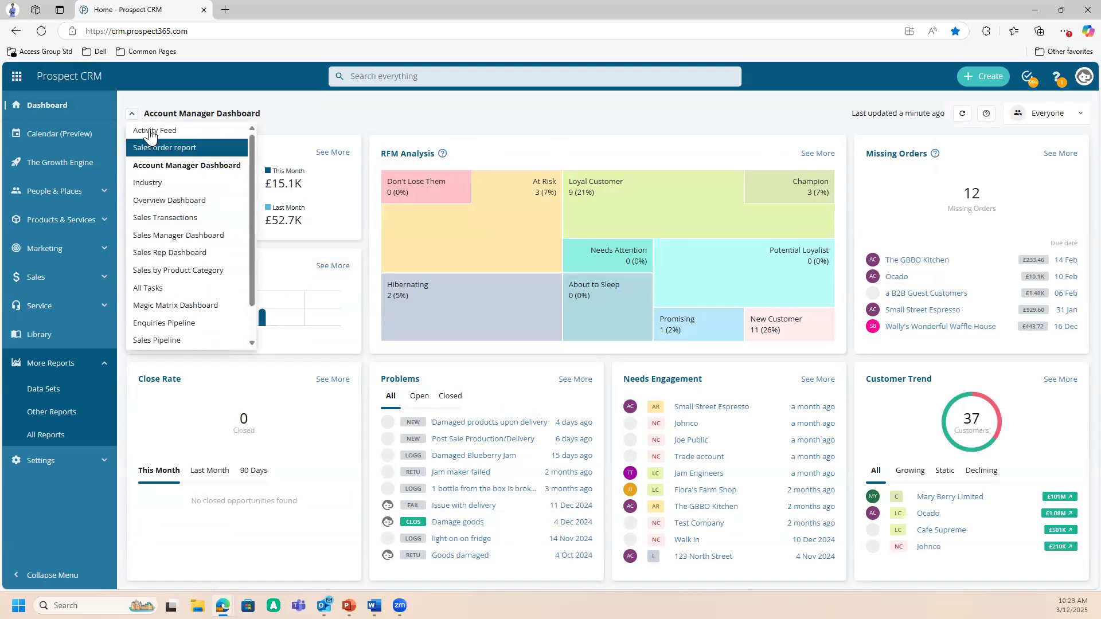
scroll(188, 293, "down", 1)
left_click(218, 337)
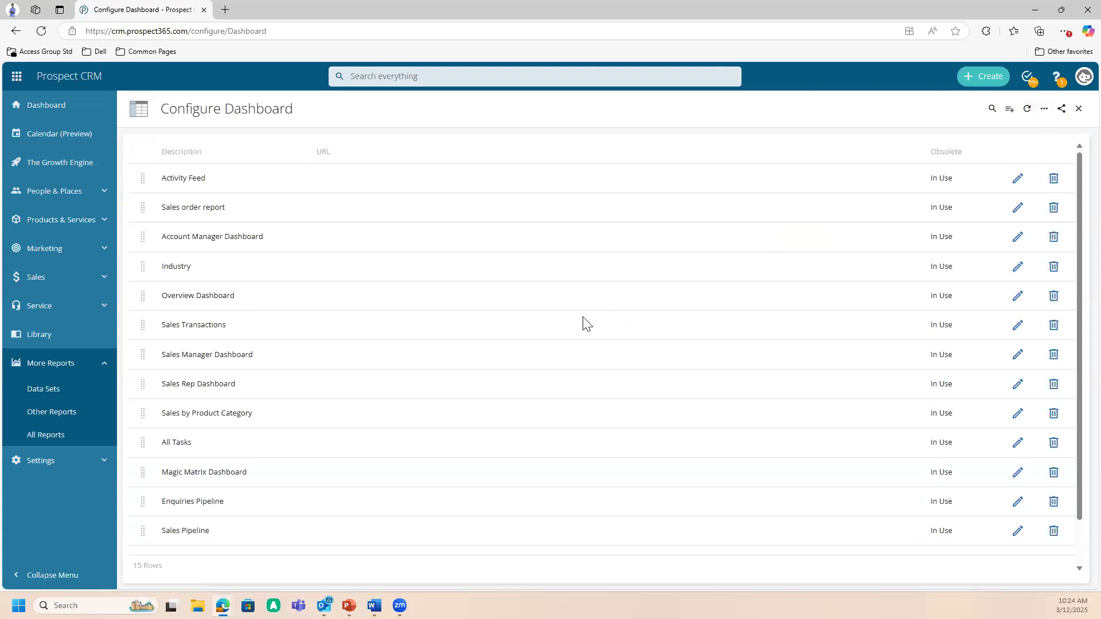
scroll(590, 321, "down", 2)
scroll(600, 322, "up", 2)
scroll(606, 327, "down", 2)
scroll(750, 300, "up", 2)
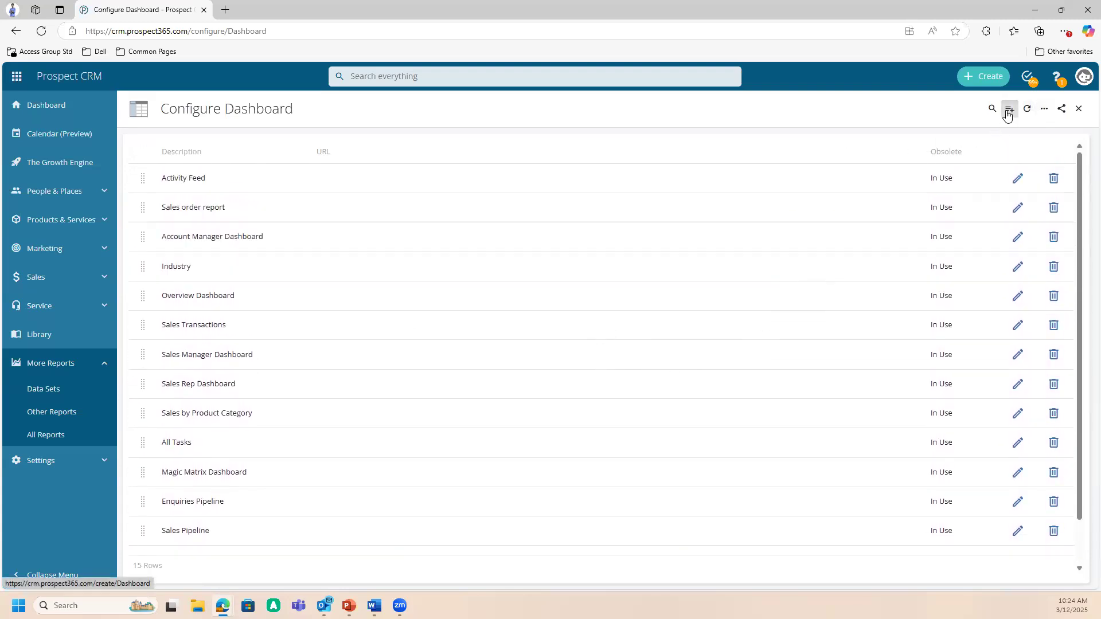
- Start a new dashboard of type Report and assign it the Activity Feed report from the Other Reports group
left_click(1009, 111)
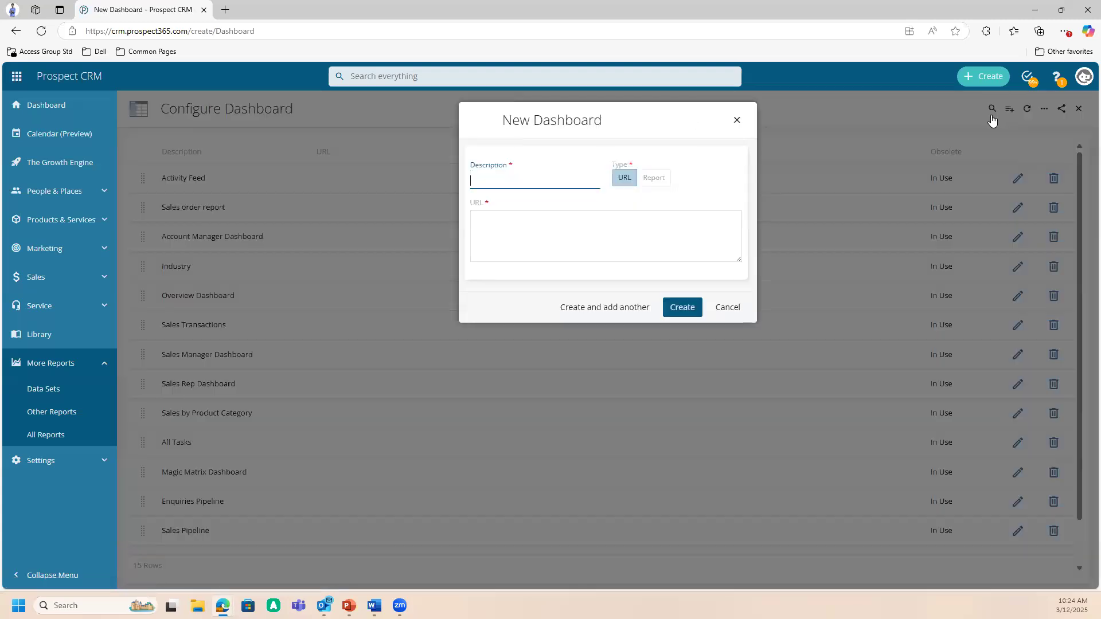
left_click(654, 183)
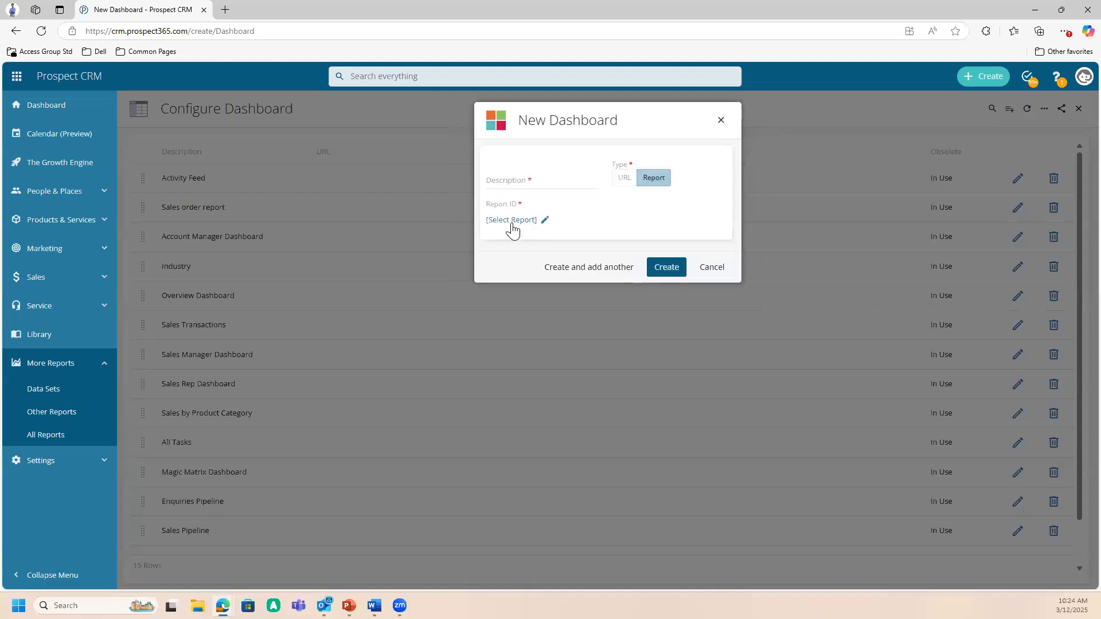
left_click(513, 221)
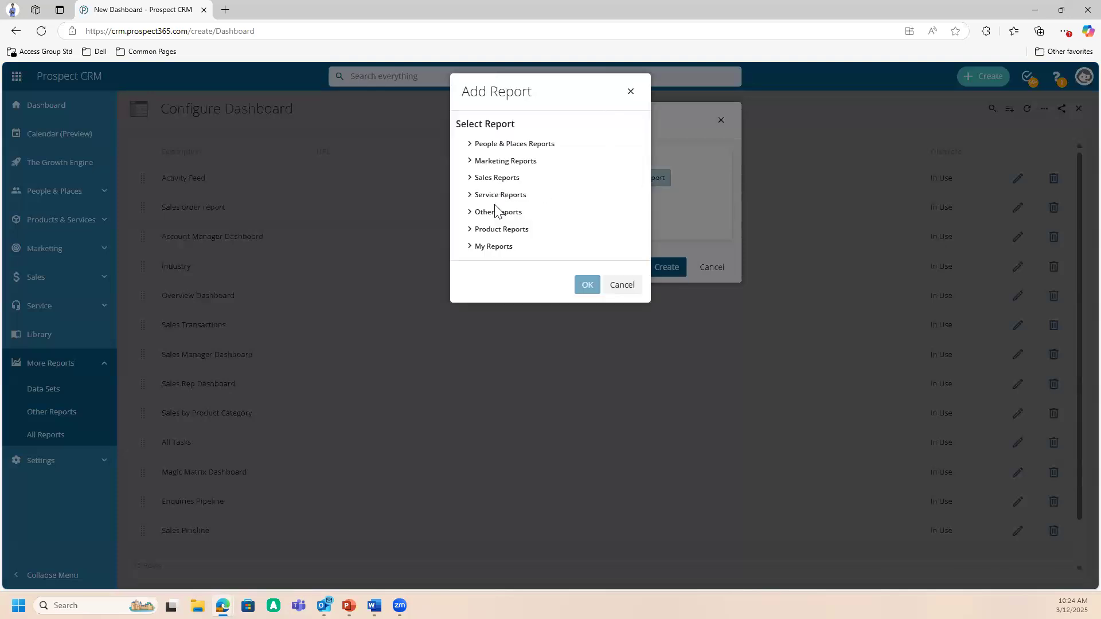
left_click(499, 214)
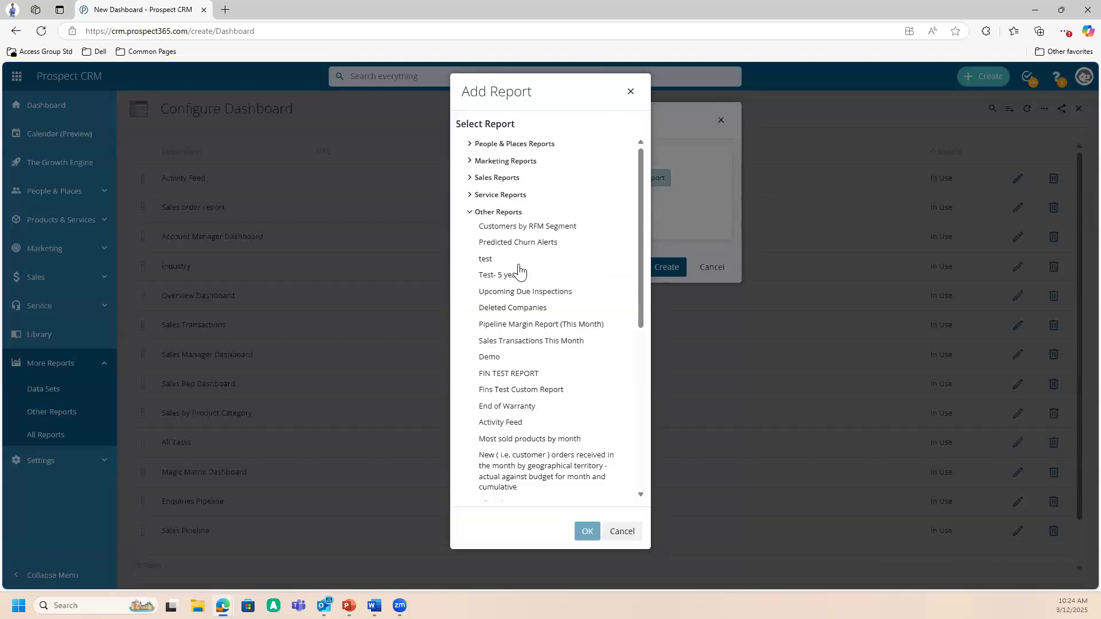
left_click(517, 425)
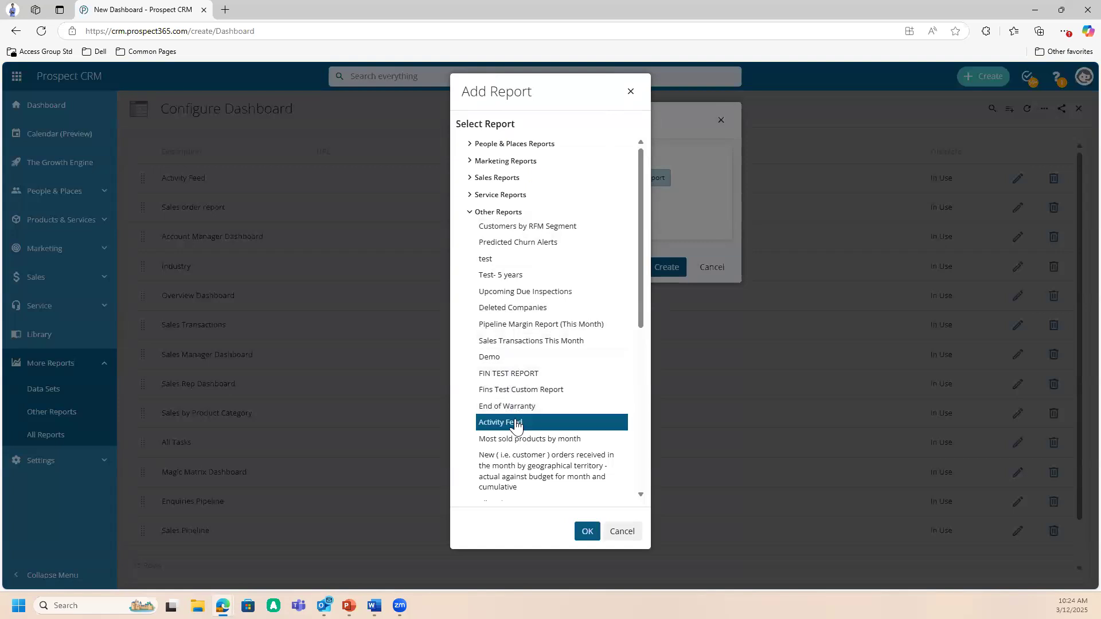
left_click(588, 532)
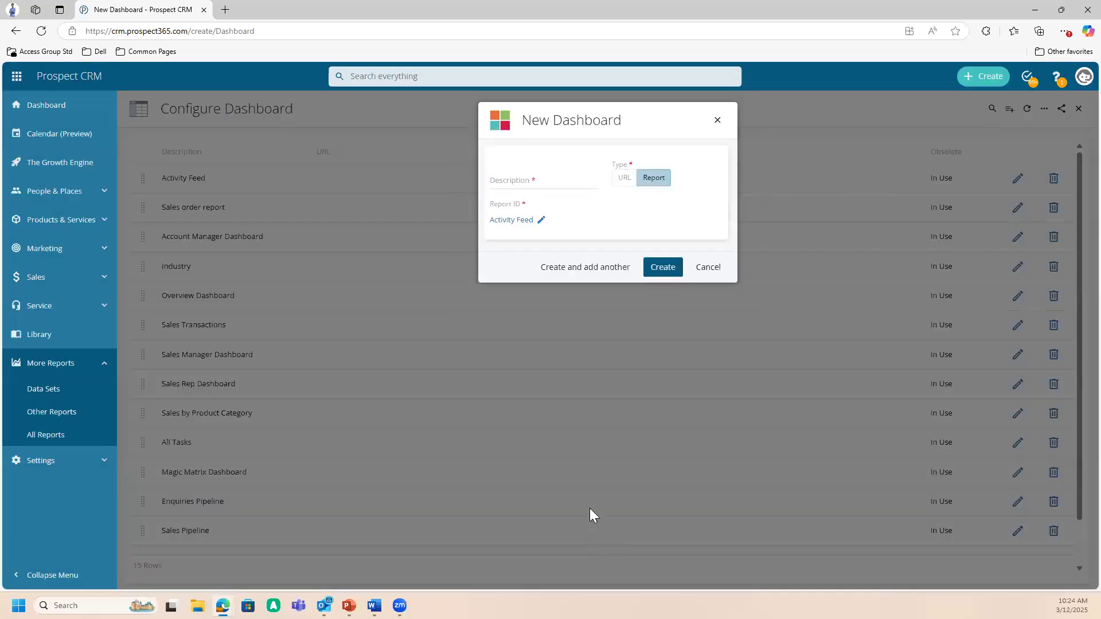
- Give the new dashboard the description Activity Feed and create it
left_click(526, 179)
type("Activity")
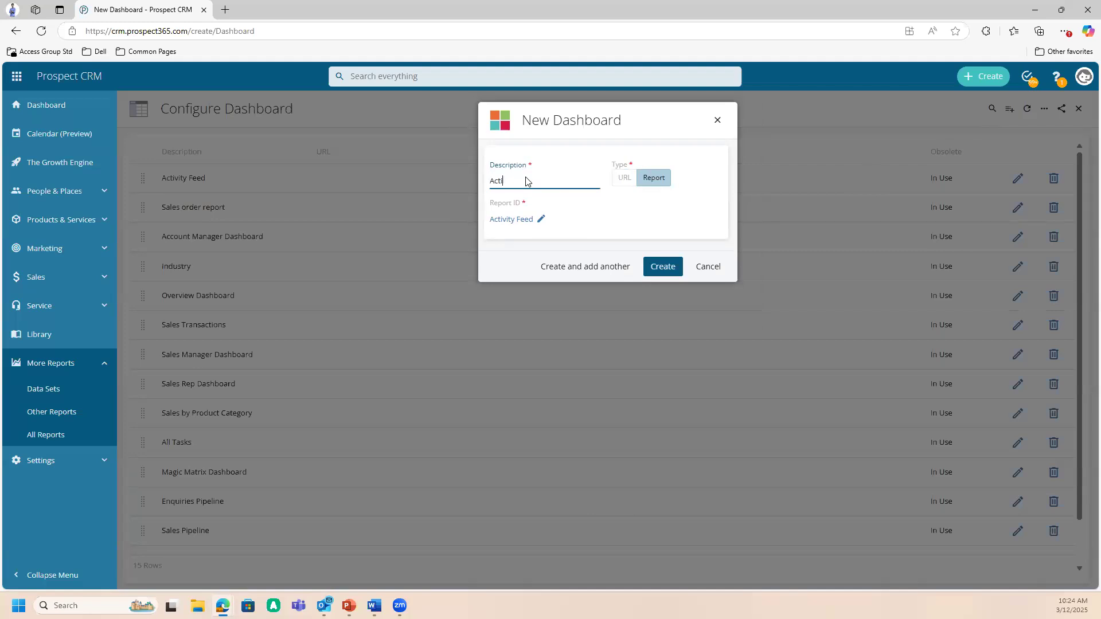
type(" Feed")
left_click(654, 266)
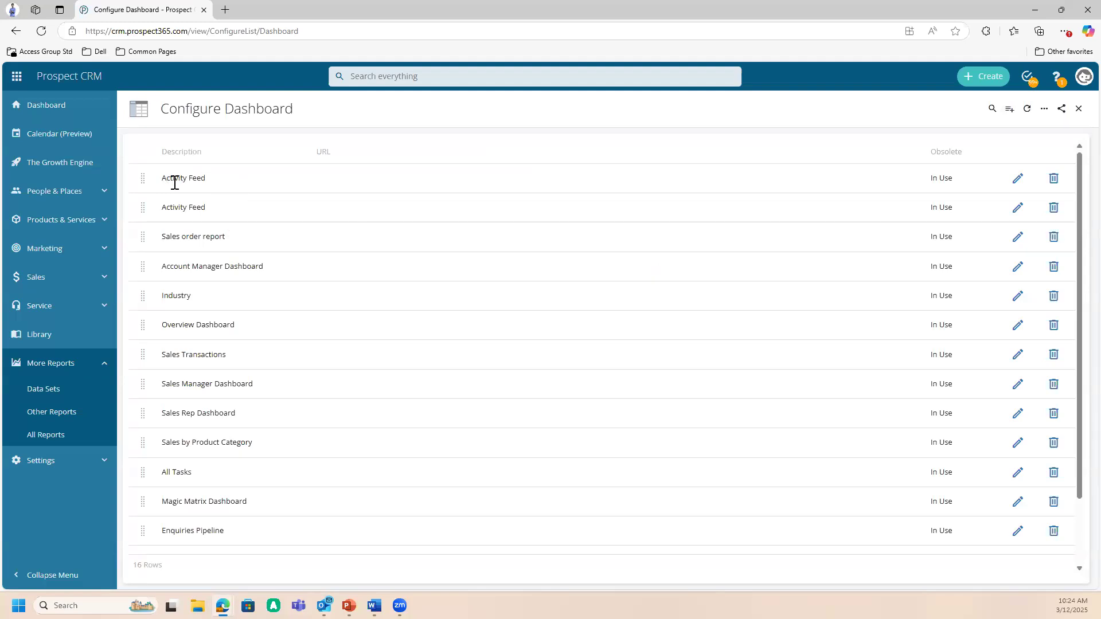
- Edit the first Activity Feed dashboard in the list and add user roles for two users, the first and third entries
left_click(1019, 180)
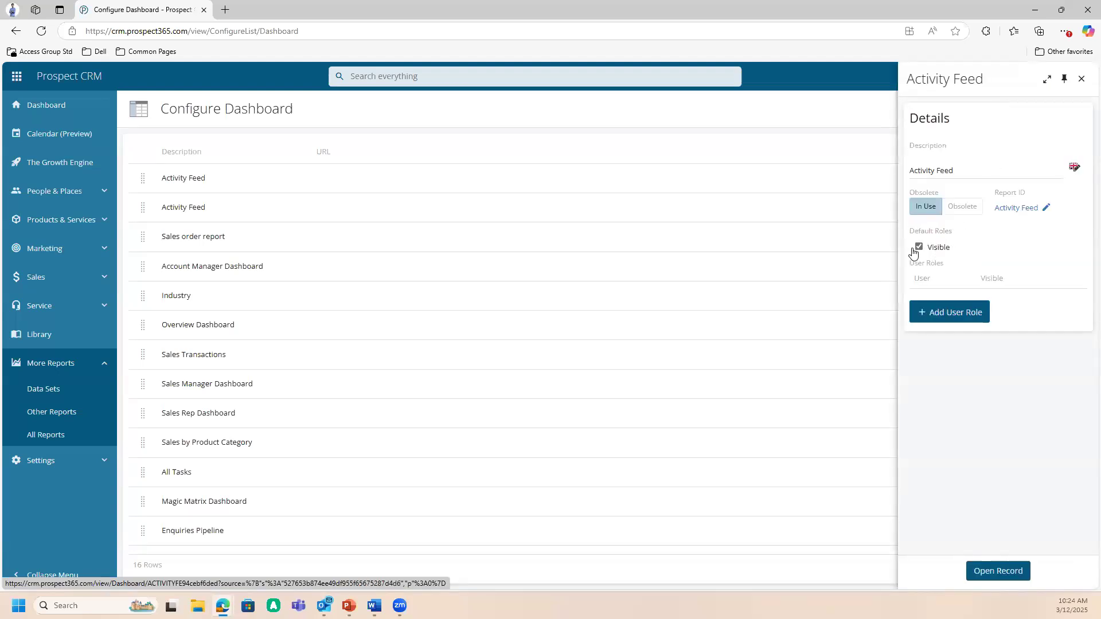
left_click(947, 316)
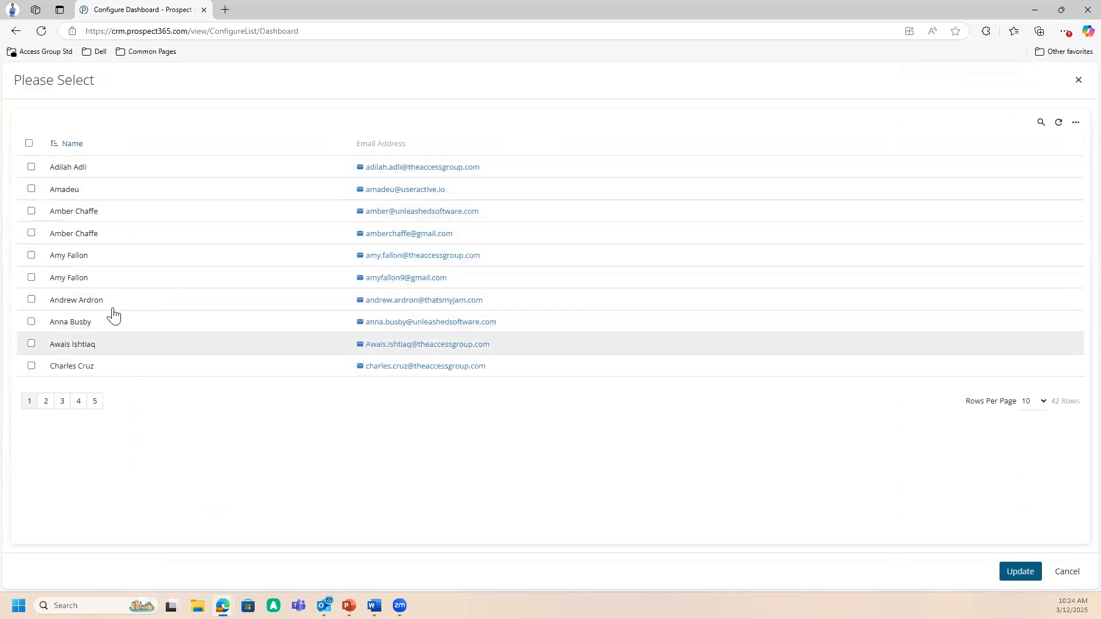
left_click(31, 167)
left_click(31, 211)
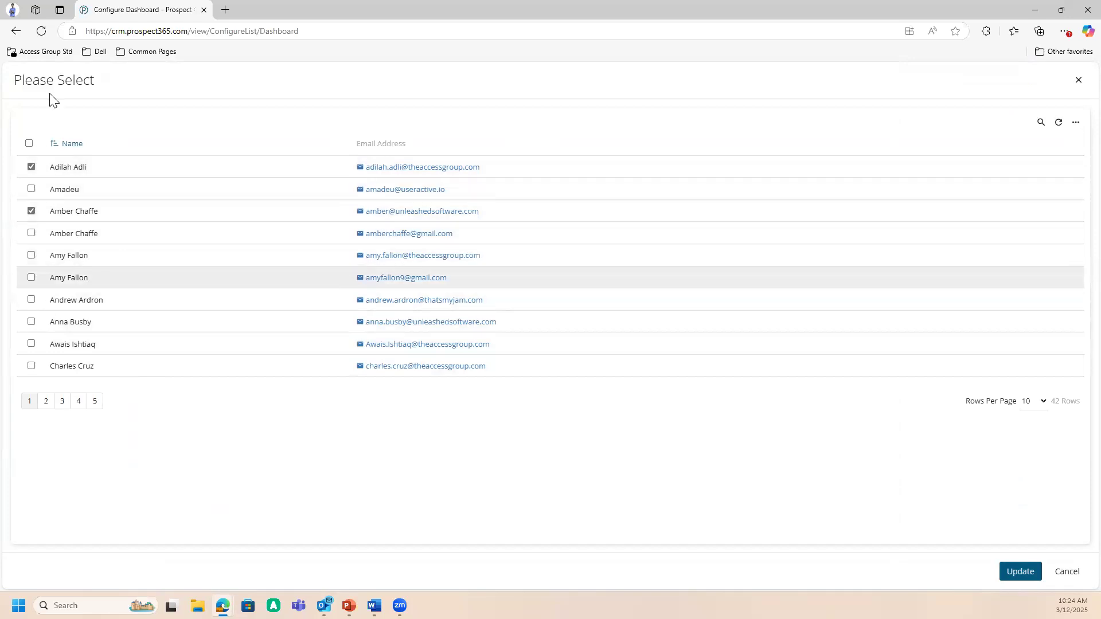
left_click(1010, 572)
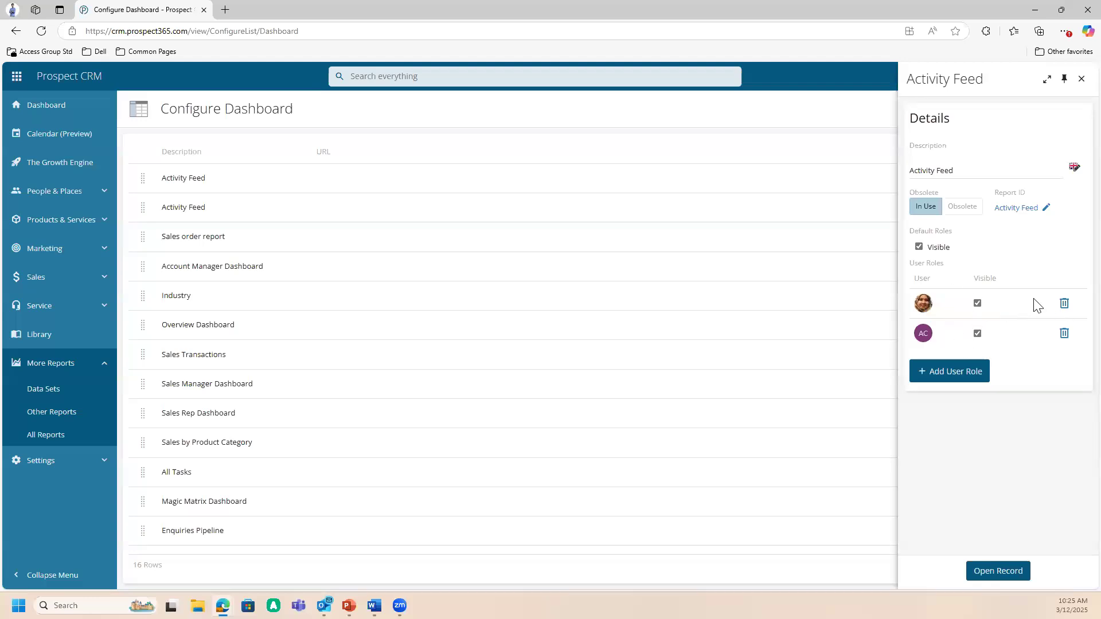
- Remove the first user role from the Activity Feed dashboard, close its details and return to the home dashboard
left_click(1064, 305)
left_click(1064, 305)
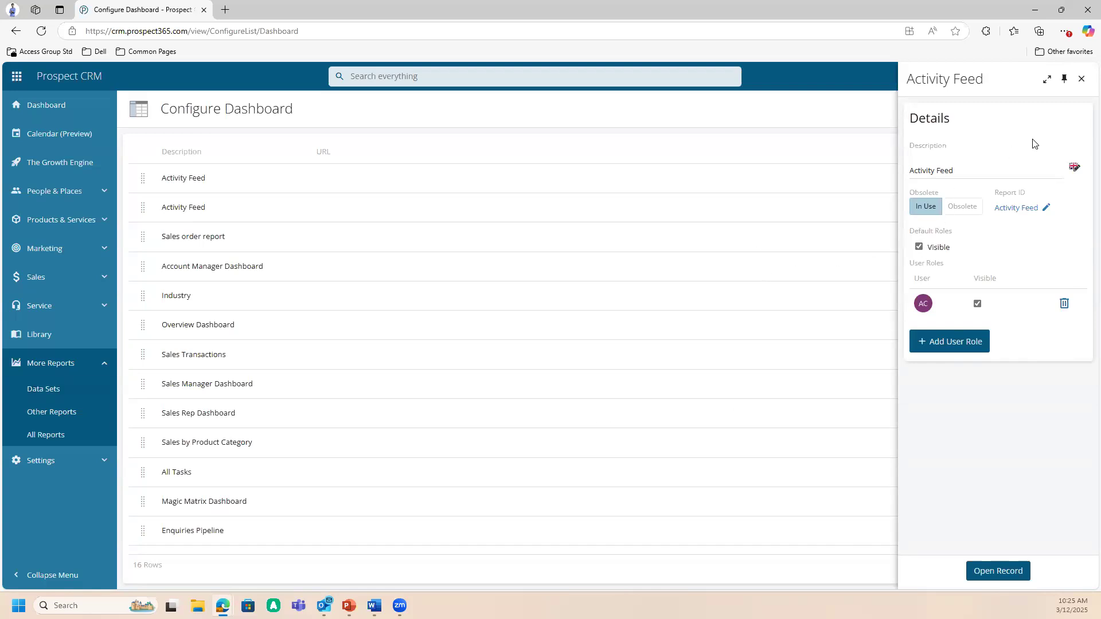
left_click(1081, 80)
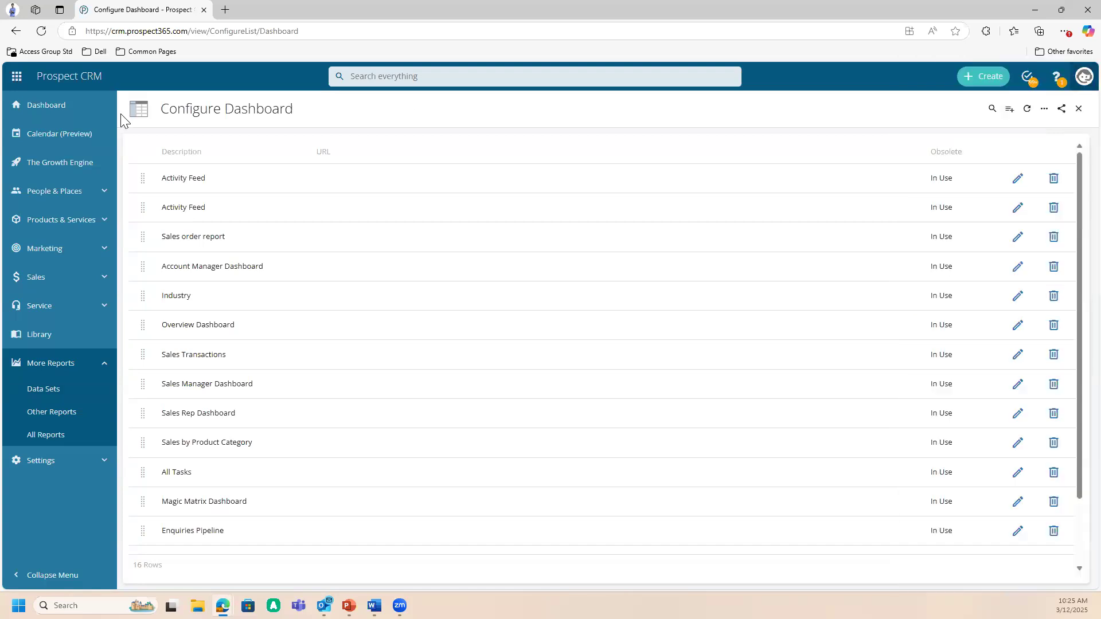
left_click(55, 81)
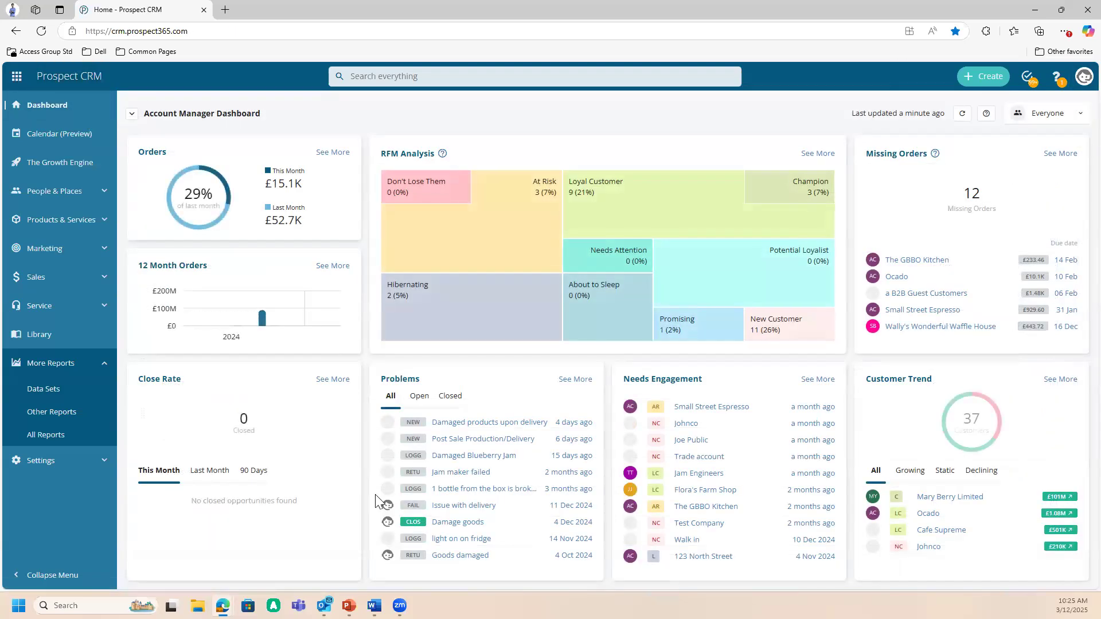
- Switch to PowerPoint and start the slide show from the Key Takeaways slide, moving between it and the Demo slide
left_click(350, 606)
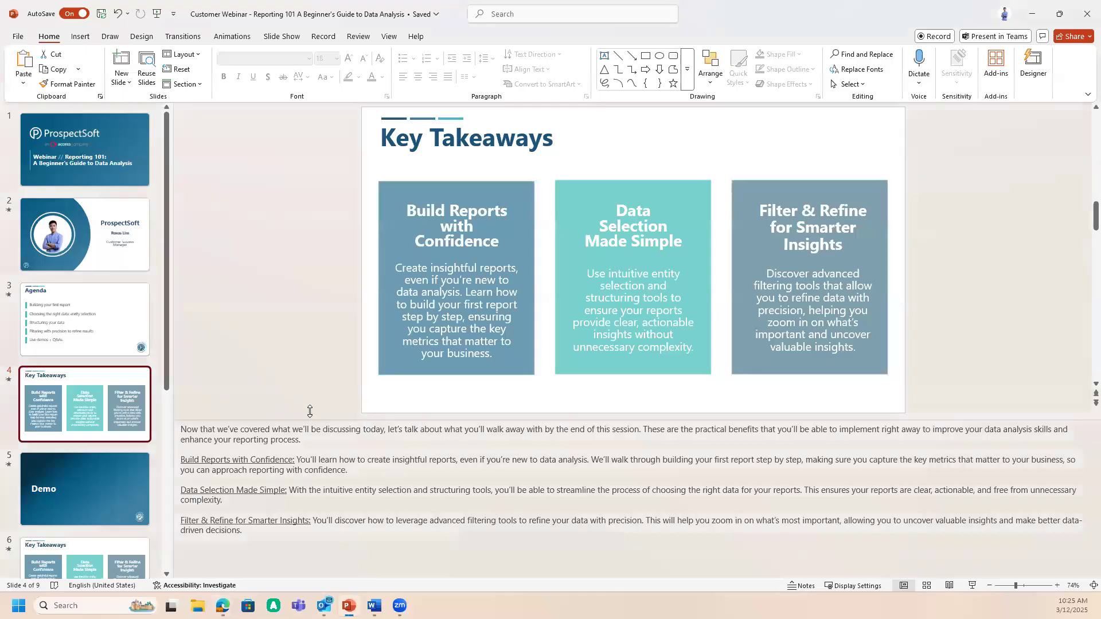
left_click(100, 485)
left_click(102, 412)
left_click(973, 585)
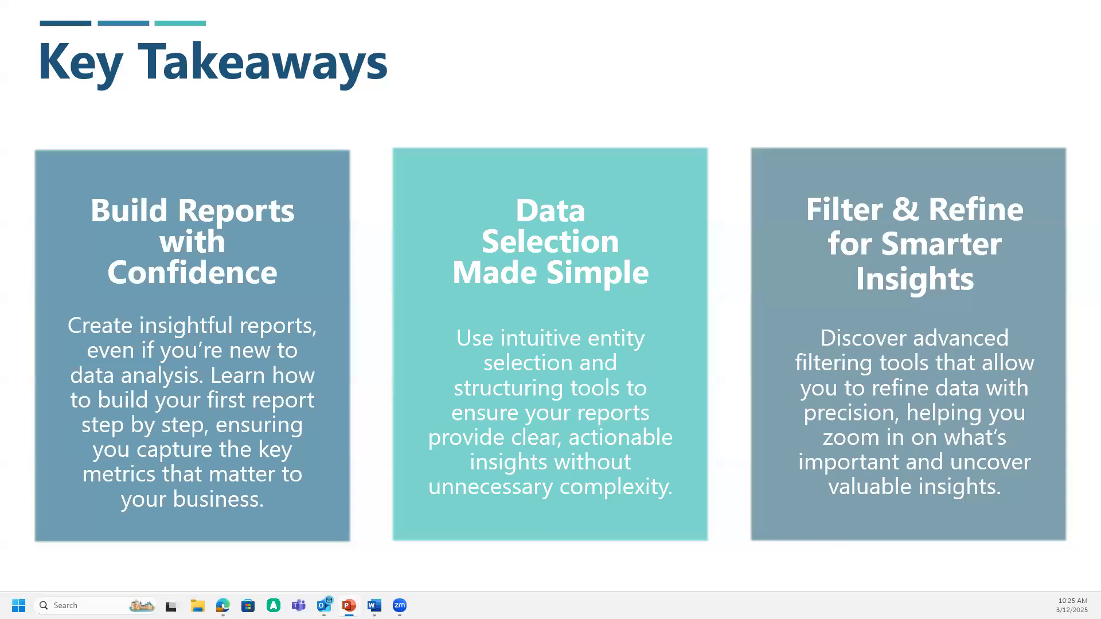
key("Right")
key("Left")
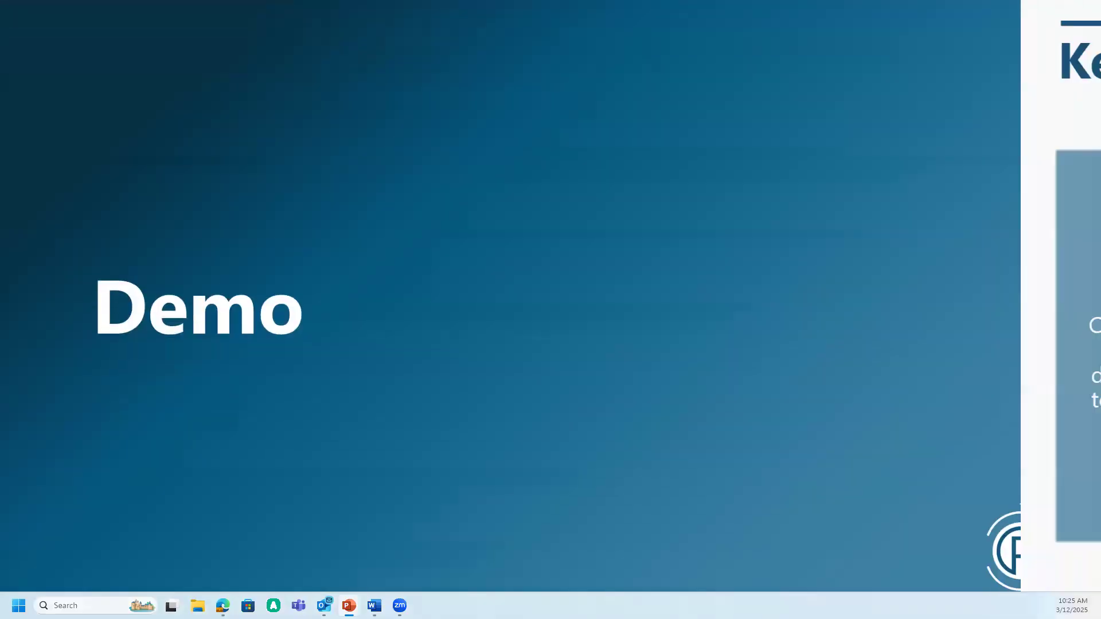